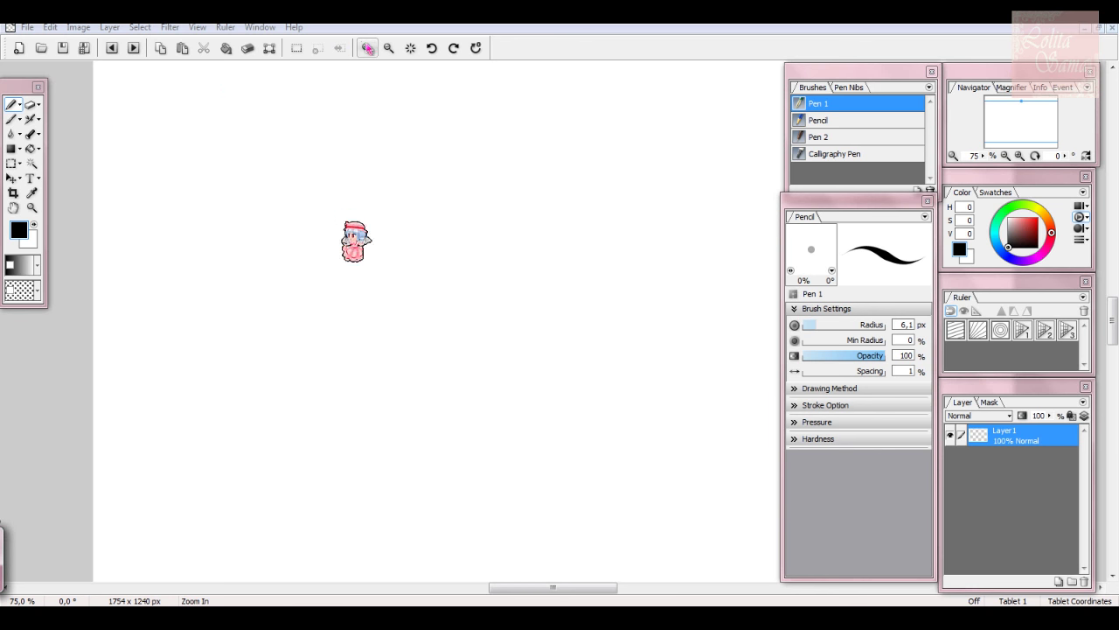
Step: Sketch an arched upper lash line and a shorter curved lower lash line with overlapping black Pen 1 strokes
mouse_move(244, 286)
left_mouse_down()
mouse_move(299, 242)
mouse_move(242, 285)
mouse_move(350, 238)
mouse_move(387, 244)
mouse_move(305, 235)
mouse_move(377, 239)
mouse_move(405, 253)
mouse_move(343, 244)
mouse_move(388, 250)
left_mouse_up()
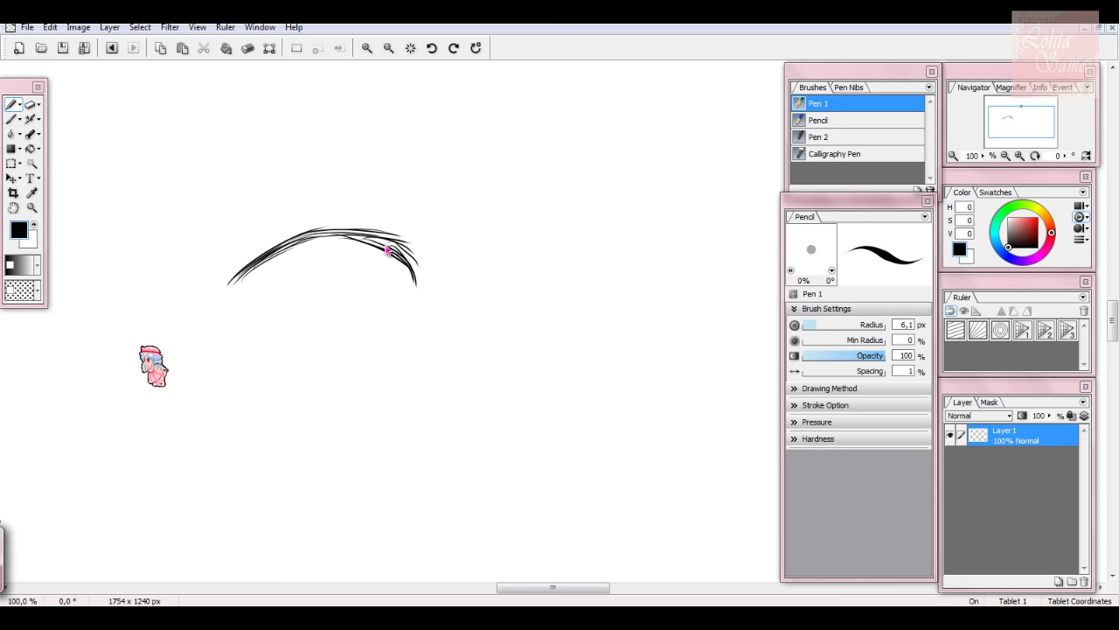
left_click(432, 48)
mouse_move(252, 403)
left_mouse_down()
mouse_move(287, 352)
mouse_move(342, 319)
mouse_move(273, 353)
mouse_move(247, 412)
mouse_move(327, 331)
mouse_move(280, 351)
mouse_move(342, 311)
mouse_move(397, 310)
mouse_move(425, 351)
mouse_move(384, 308)
mouse_move(434, 338)
mouse_move(421, 351)
mouse_move(427, 329)
mouse_move(353, 308)
mouse_move(298, 338)
mouse_move(333, 325)
left_mouse_up()
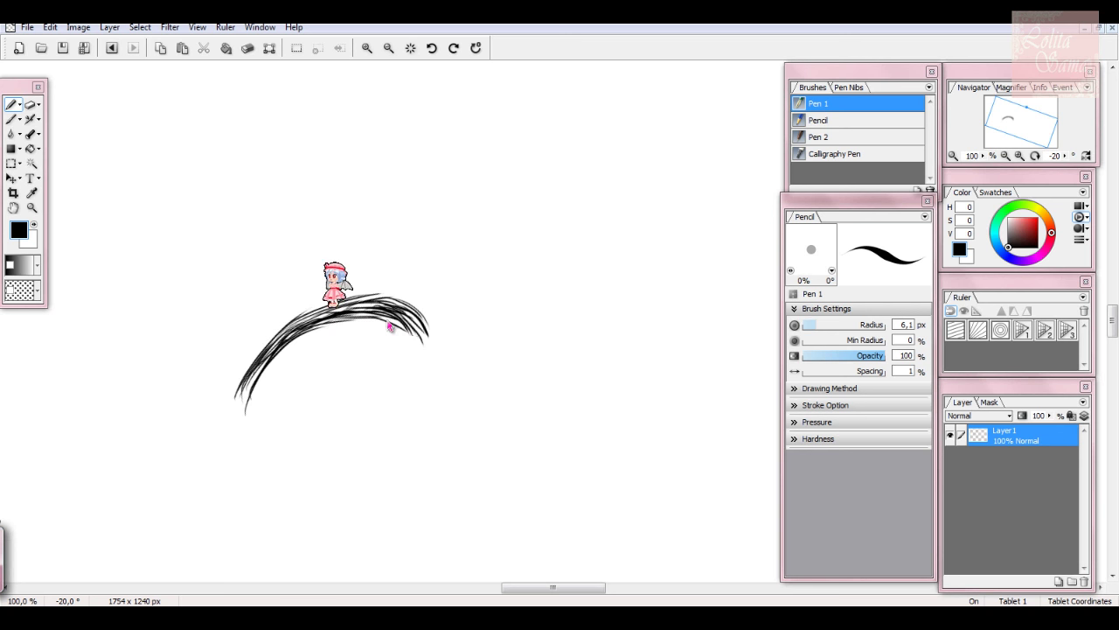
left_click(453, 48)
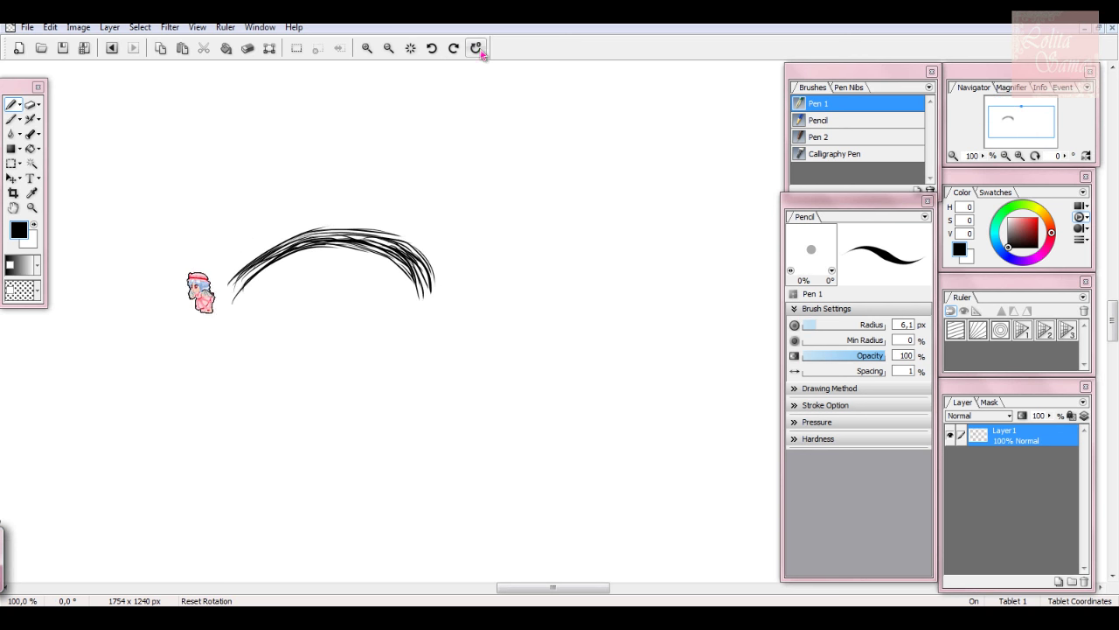
mouse_move(420, 332)
left_mouse_down()
mouse_move(393, 362)
mouse_move(292, 380)
mouse_move(407, 365)
mouse_move(406, 350)
left_mouse_up()
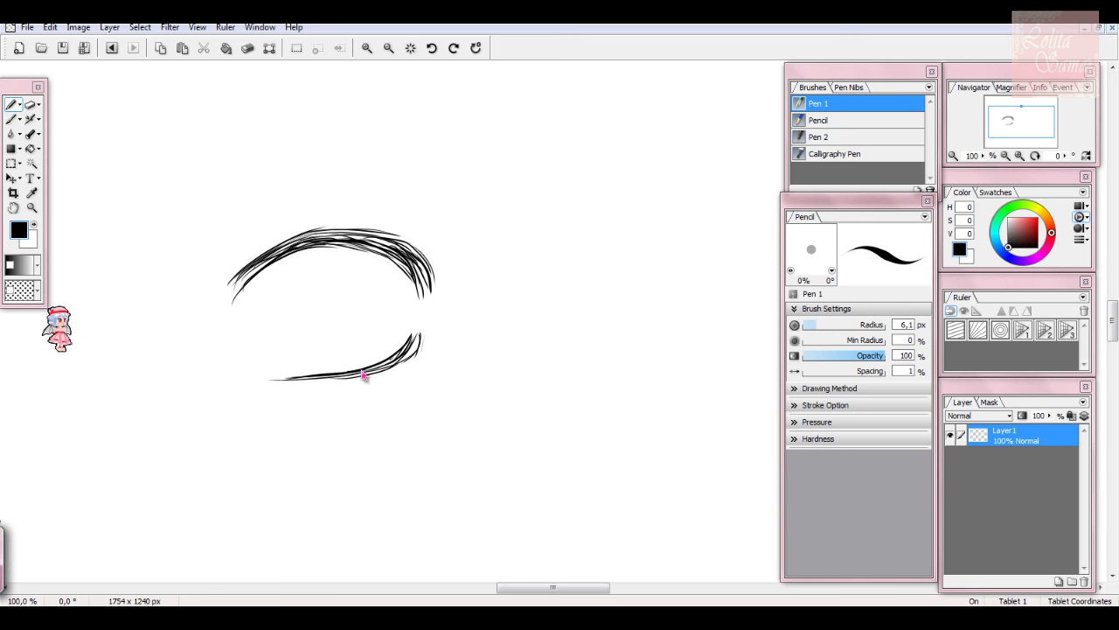
mouse_move(346, 374)
left_mouse_down()
mouse_move(312, 386)
mouse_move(412, 358)
mouse_move(428, 337)
left_mouse_up()
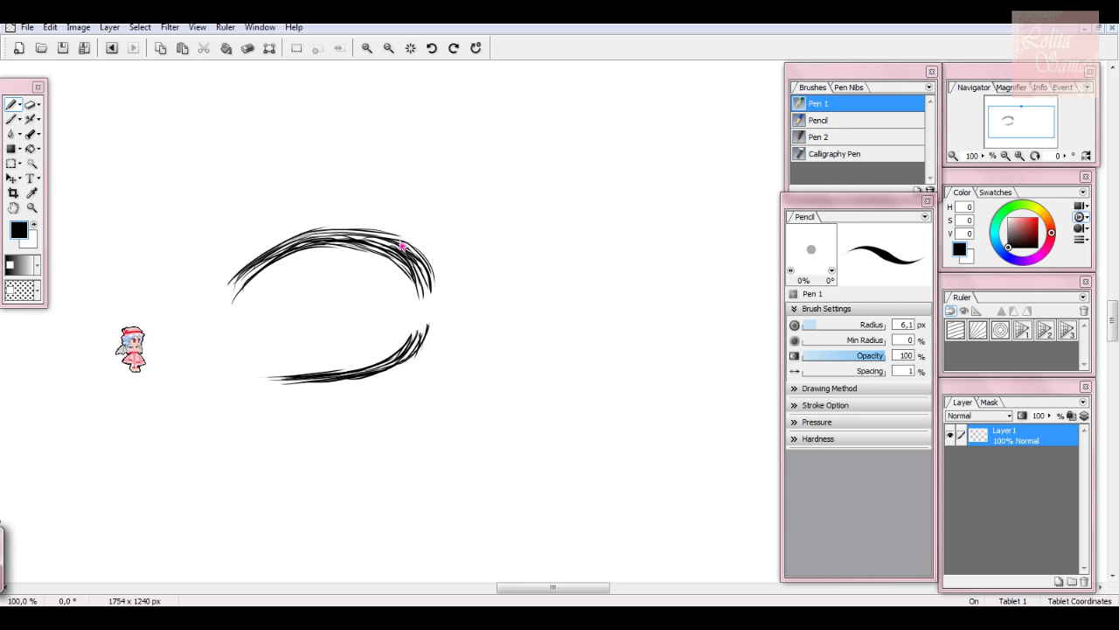
Step: Thicken the upper lash line with dense black strokes and build up the right ends of both lash lines
mouse_move(236, 311)
left_mouse_down()
mouse_move(300, 252)
mouse_move(354, 246)
mouse_move(323, 248)
mouse_move(386, 265)
mouse_move(417, 292)
mouse_move(394, 255)
mouse_move(312, 243)
mouse_move(407, 269)
mouse_move(373, 259)
mouse_move(425, 266)
left_mouse_up()
mouse_move(327, 248)
left_mouse_down()
mouse_move(240, 279)
mouse_move(273, 263)
left_mouse_up()
mouse_move(367, 255)
left_mouse_down()
mouse_move(292, 245)
mouse_move(371, 247)
mouse_move(320, 232)
mouse_move(398, 240)
left_mouse_up()
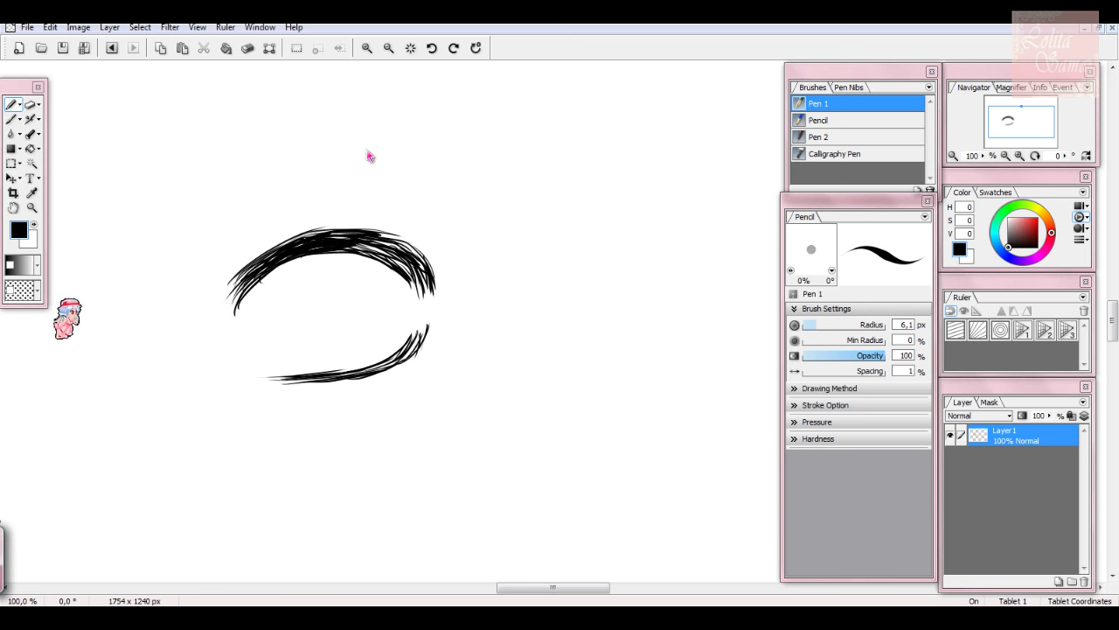
left_click(432, 48)
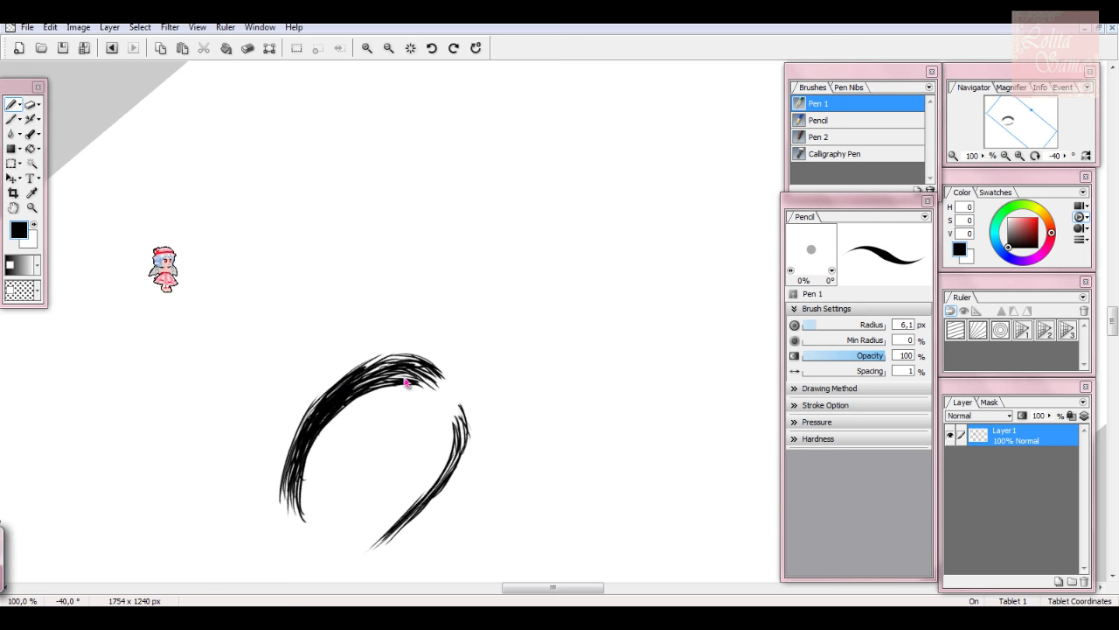
left_click_drag(412, 370, 445, 385)
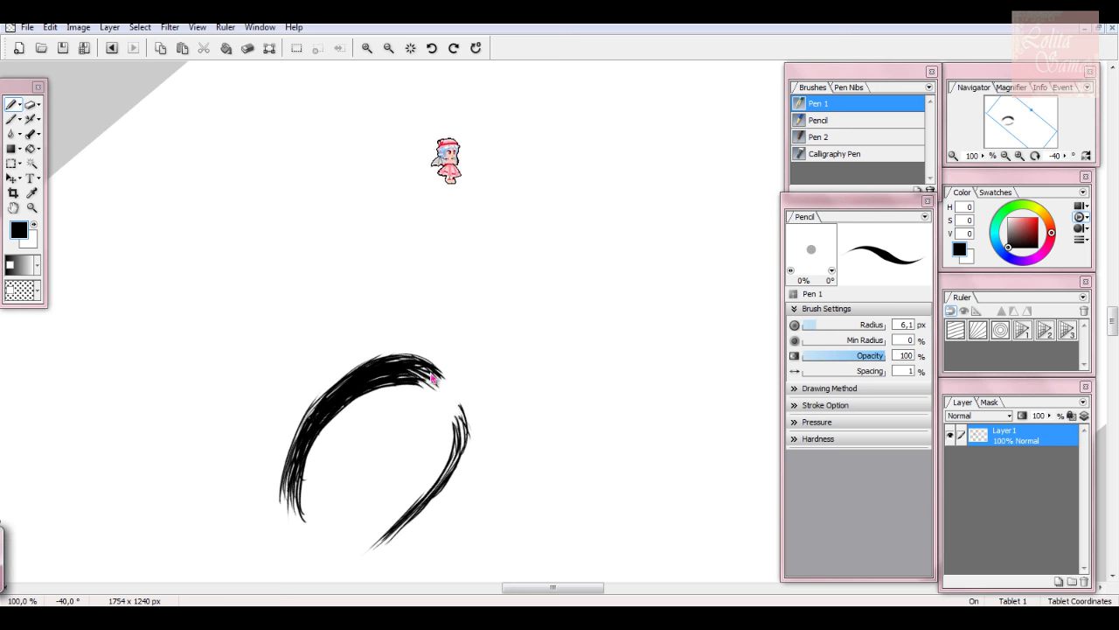
mouse_move(457, 381)
left_mouse_down()
mouse_move(395, 370)
mouse_move(453, 370)
mouse_move(383, 363)
left_mouse_up()
mouse_move(467, 411)
left_mouse_down()
mouse_move(459, 470)
mouse_move(454, 421)
mouse_move(473, 437)
mouse_move(452, 477)
left_mouse_up()
mouse_move(476, 435)
left_mouse_down()
mouse_move(455, 483)
mouse_move(451, 451)
left_mouse_up()
Step: Draw thin, tapering eyelid-crease strokes just above the left part of the upper lash line
left_click(416, 50)
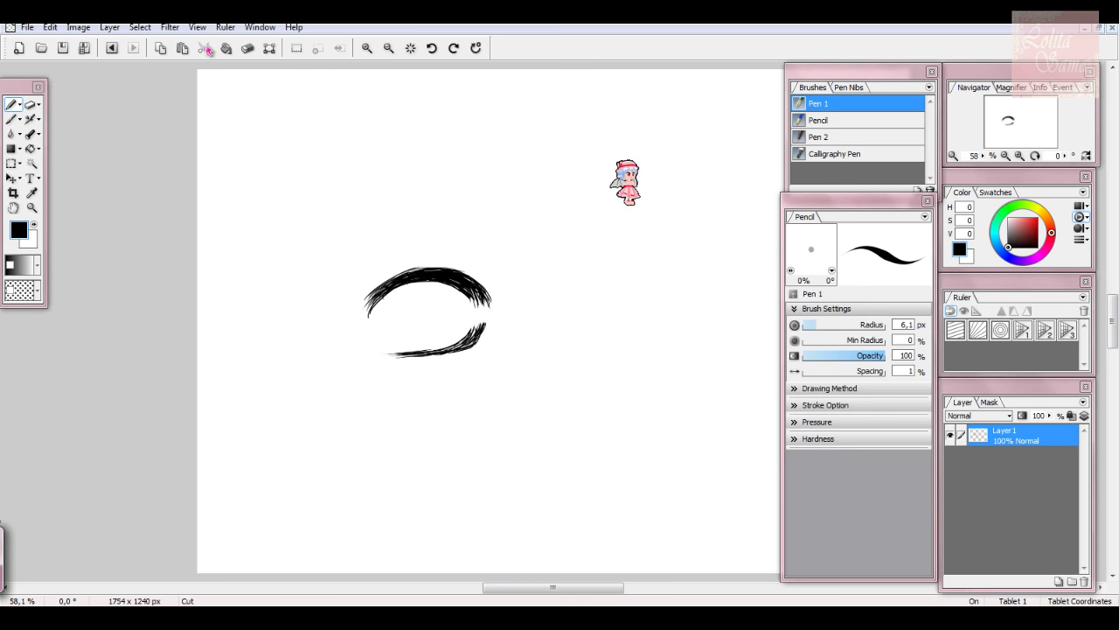
key("ctrl+alt+0")
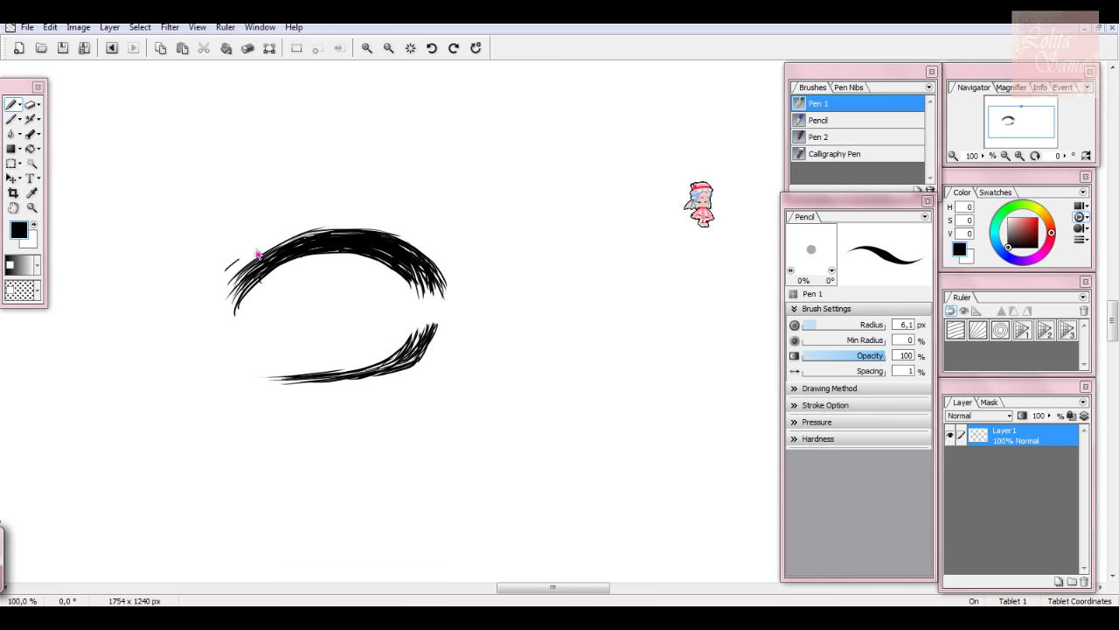
left_click(432, 48)
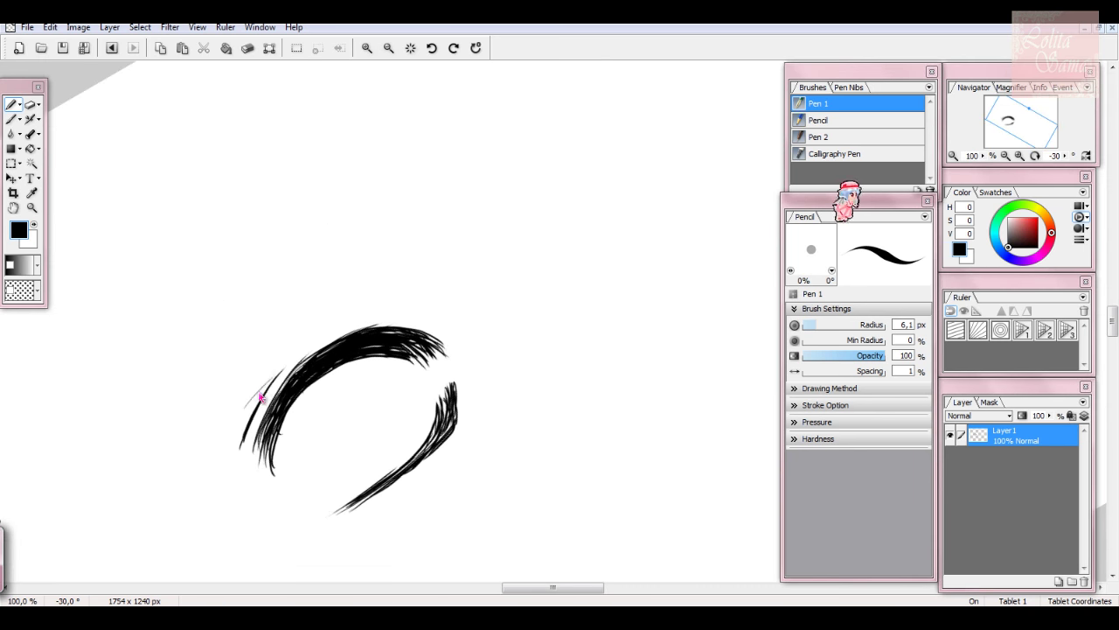
left_click(453, 48)
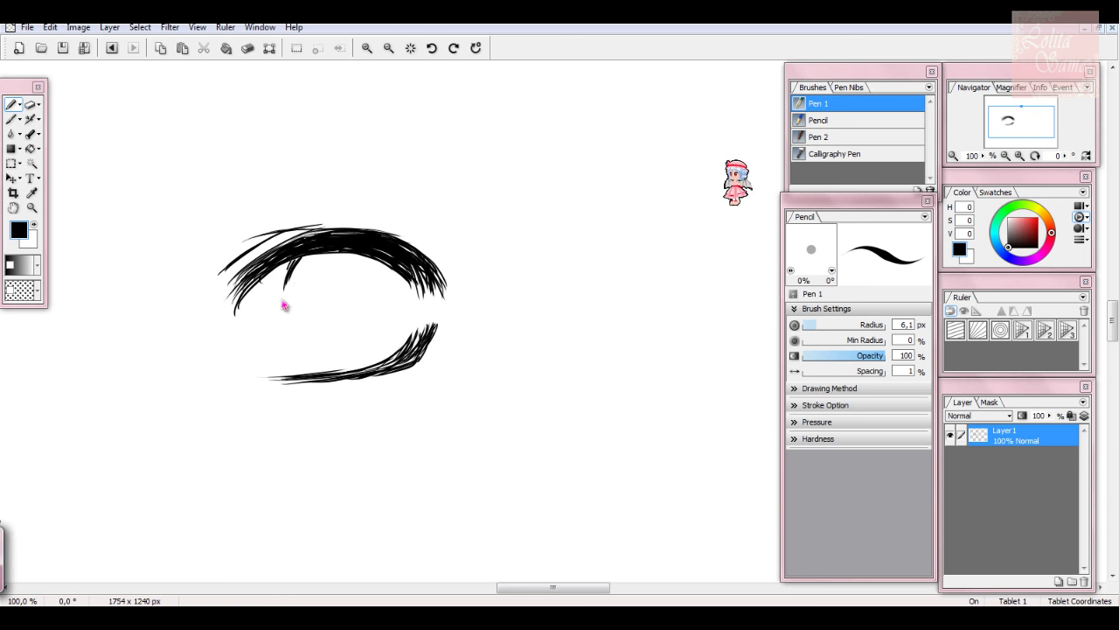
Step: Draw the curved left and right iris edges between the lash lines and a round highlight in the iris's upper left
mouse_move(287, 273)
left_mouse_down()
mouse_move(288, 318)
mouse_move(300, 288)
mouse_move(281, 297)
mouse_move(280, 332)
left_mouse_up()
left_click_drag(307, 374, 291, 338)
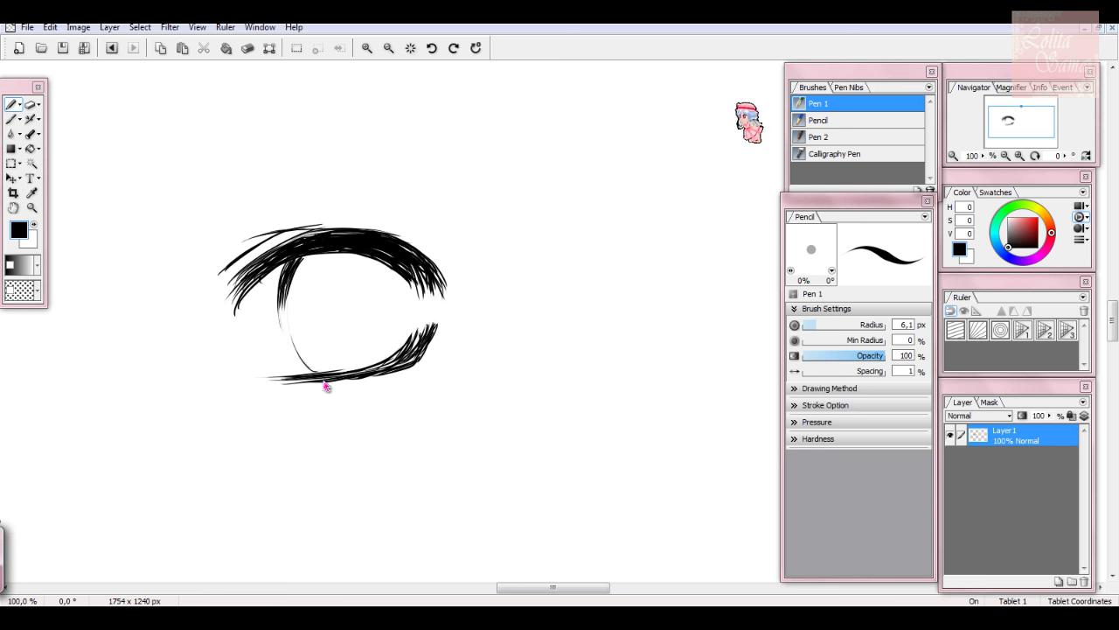
mouse_move(326, 386)
left_mouse_down()
mouse_move(300, 367)
mouse_move(284, 326)
mouse_move(314, 386)
mouse_move(292, 331)
left_mouse_up()
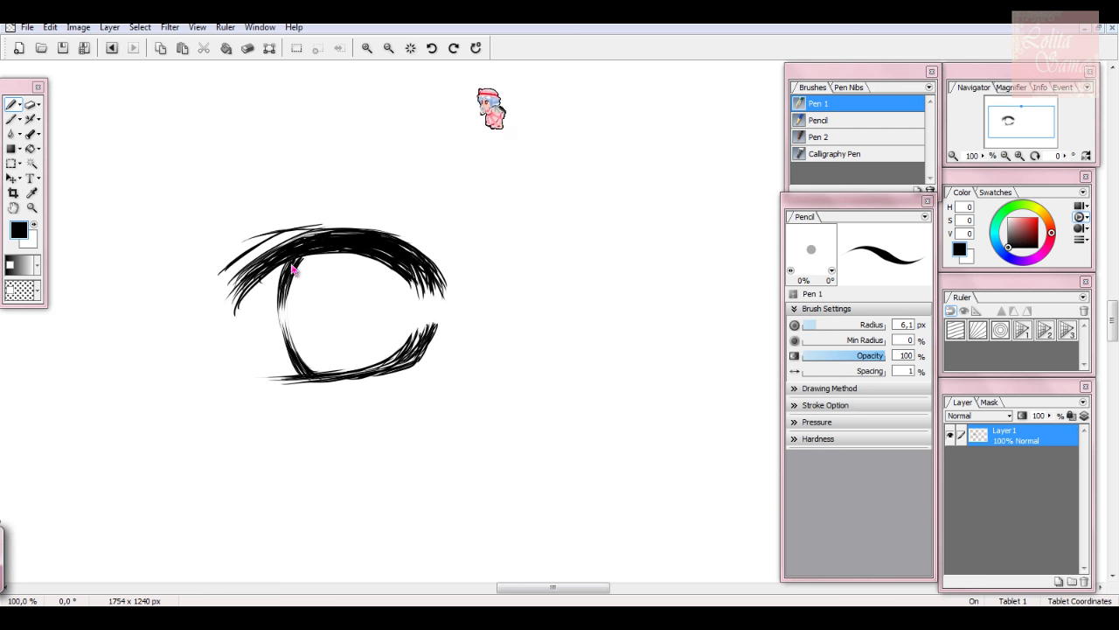
mouse_move(384, 264)
left_mouse_down()
mouse_move(394, 331)
mouse_move(381, 376)
left_mouse_up()
mouse_move(390, 332)
left_mouse_down()
mouse_move(373, 367)
mouse_move(393, 329)
mouse_move(380, 253)
left_mouse_up()
mouse_move(385, 294)
left_mouse_down()
mouse_move(306, 309)
mouse_move(326, 285)
mouse_move(297, 281)
left_mouse_up()
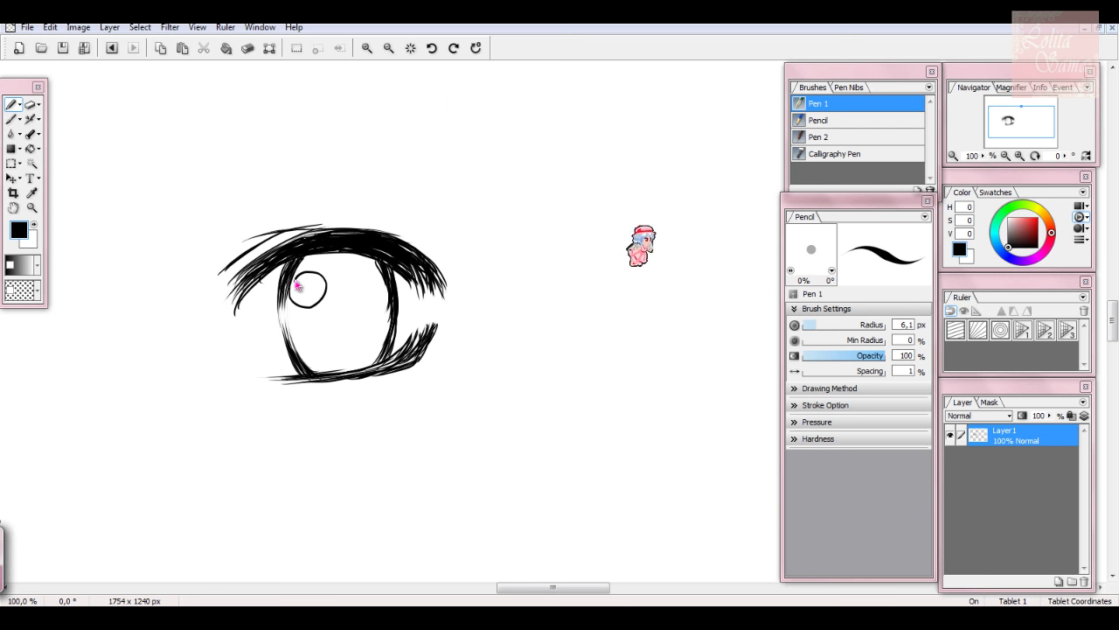
Step: Draw an oval pupil beside the highlight circle and thin its lower outline with Eraser 1
left_click_drag(325, 290, 320, 329)
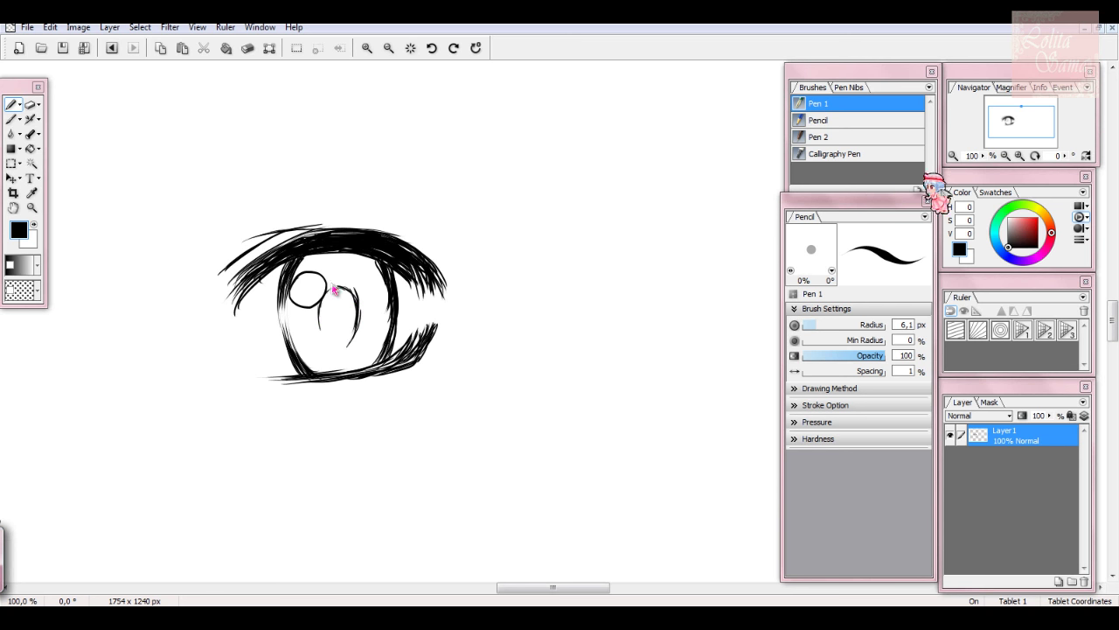
mouse_move(356, 303)
left_mouse_down()
mouse_move(325, 342)
mouse_move(330, 352)
mouse_move(327, 301)
mouse_move(358, 304)
mouse_move(333, 350)
left_mouse_up()
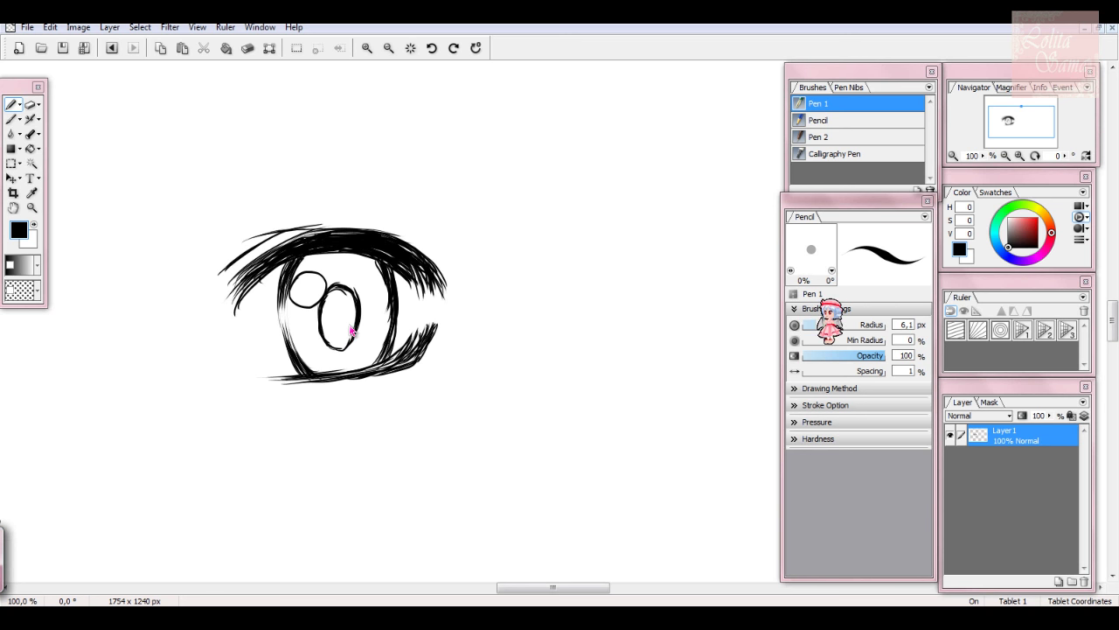
left_click(31, 104)
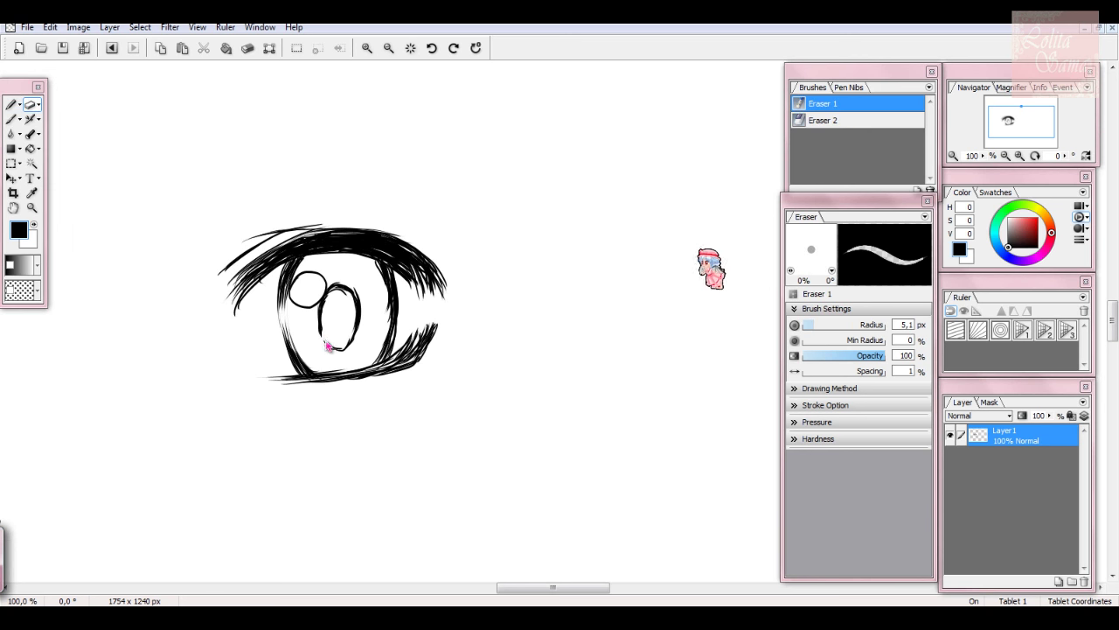
left_click_drag(330, 347, 348, 350)
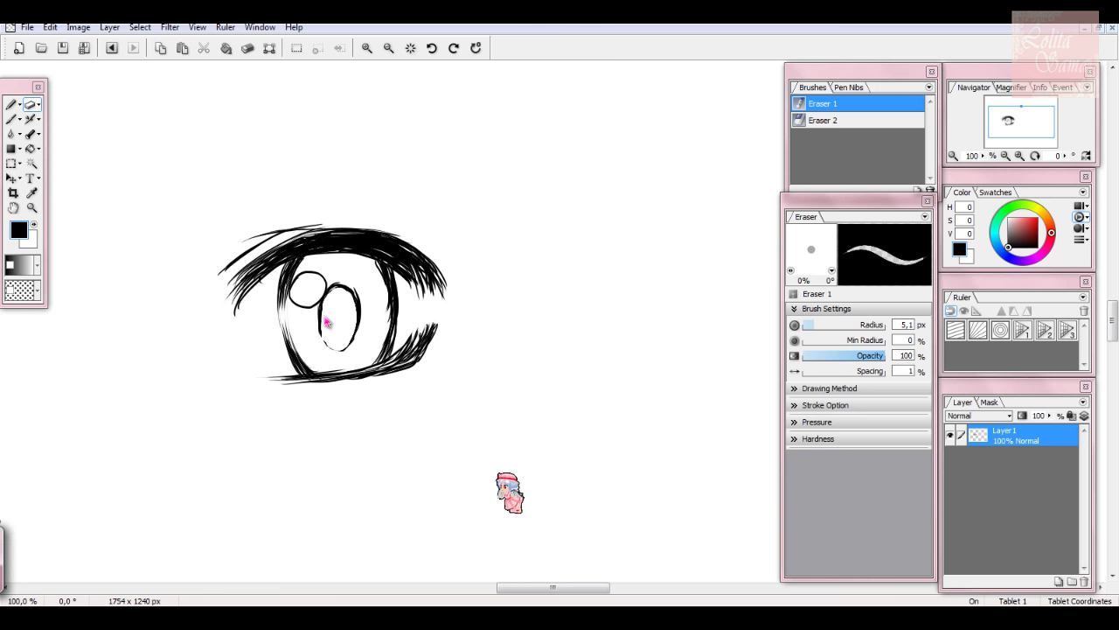
Step: Draw shadow boundary lines from the pupil to both iris edges and fill the upper iris black around the highlight
key("p")
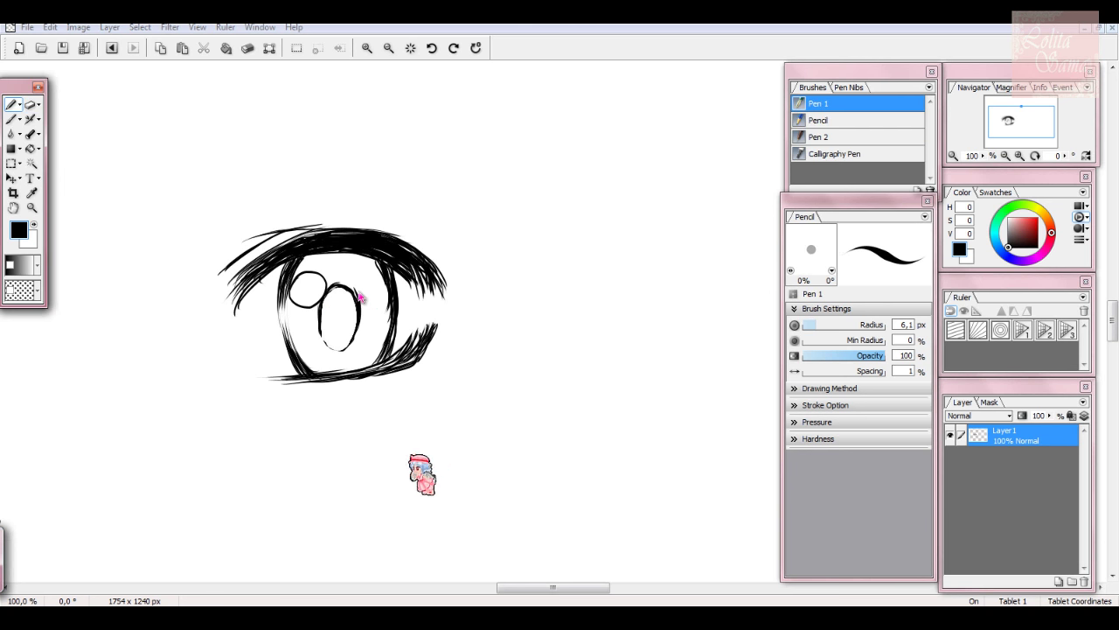
mouse_move(382, 282)
left_mouse_down()
mouse_move(361, 303)
mouse_move(390, 271)
mouse_move(308, 319)
mouse_move(281, 308)
left_mouse_up()
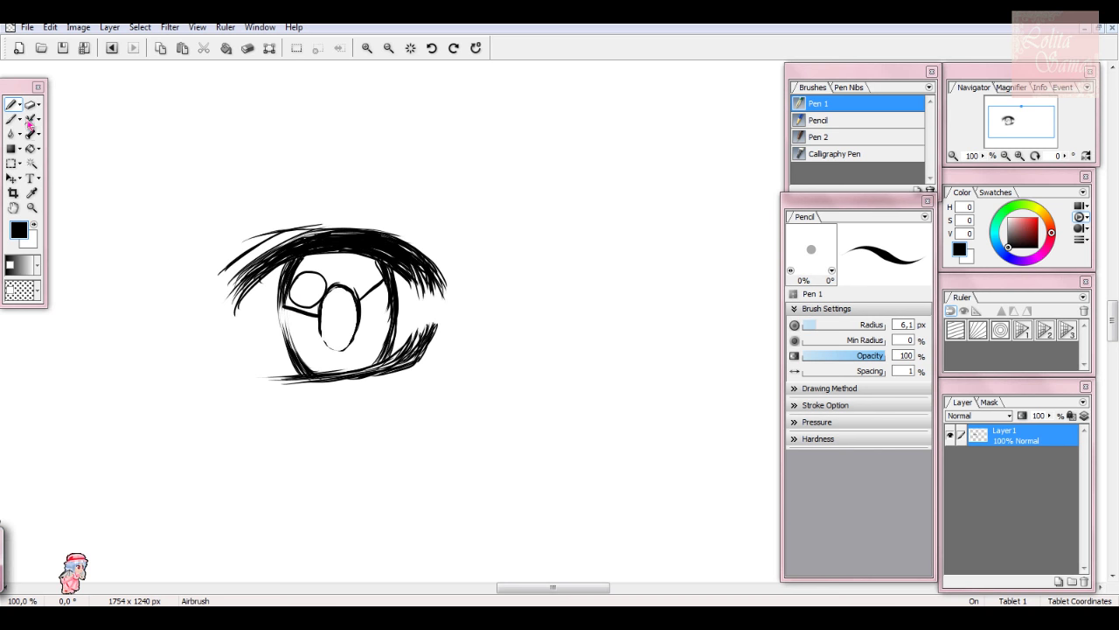
left_click(29, 148)
left_click(325, 261)
left_click(322, 299)
Step: Draw fine Pen 1 rays radiating from the pupil through the lower iris, undoing unwanted strokes
left_click(12, 103)
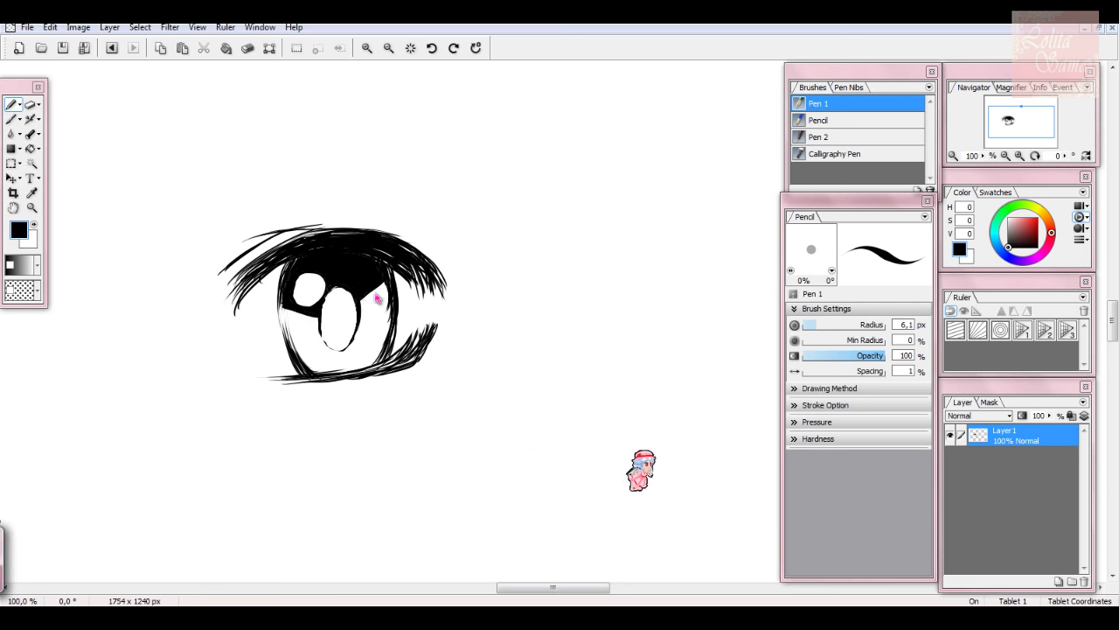
left_click(112, 49)
left_click_drag(305, 363, 320, 348)
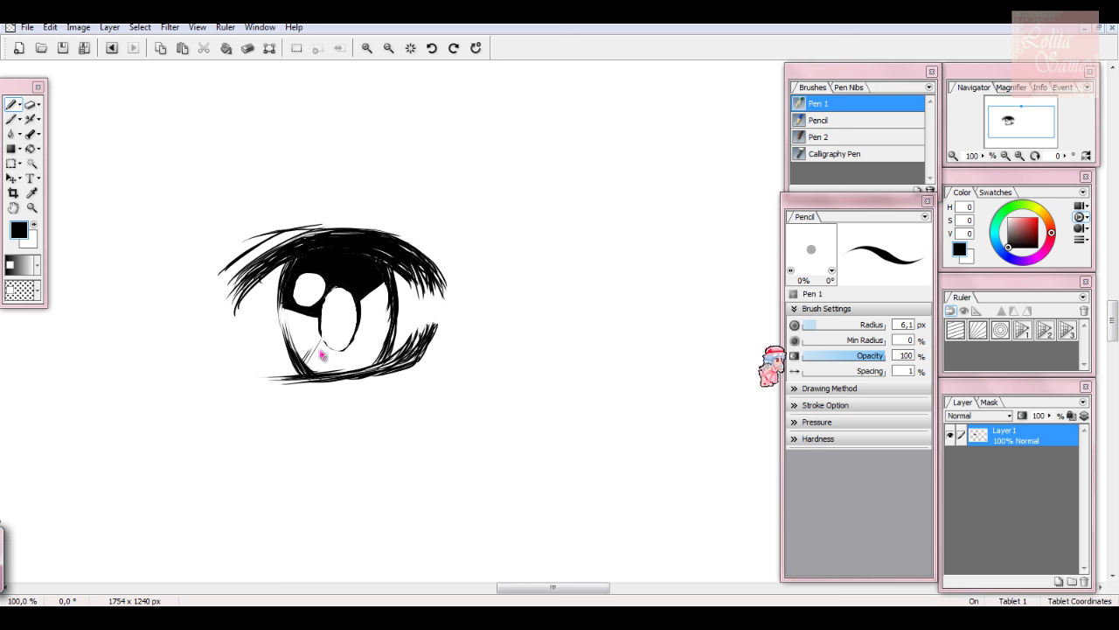
left_click(112, 49)
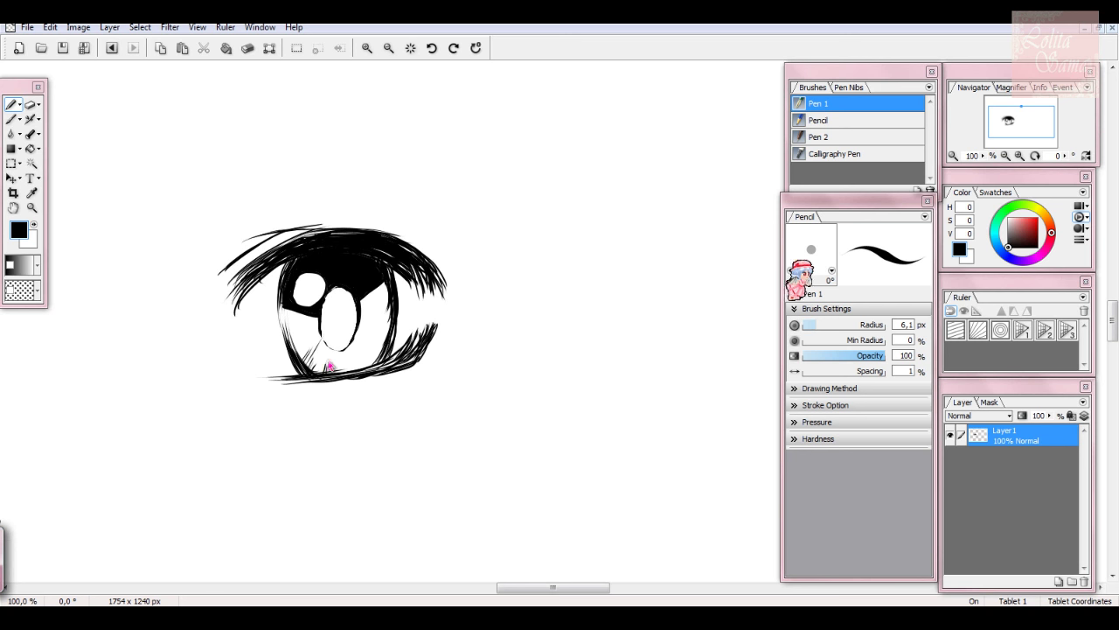
left_click_drag(331, 339, 336, 374)
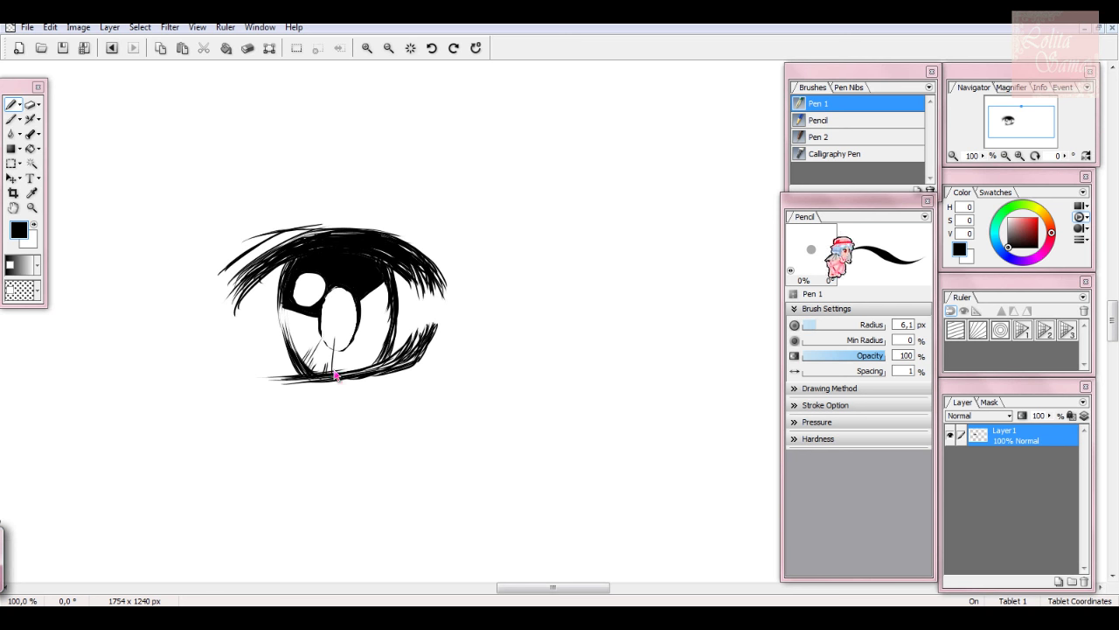
left_click(112, 49)
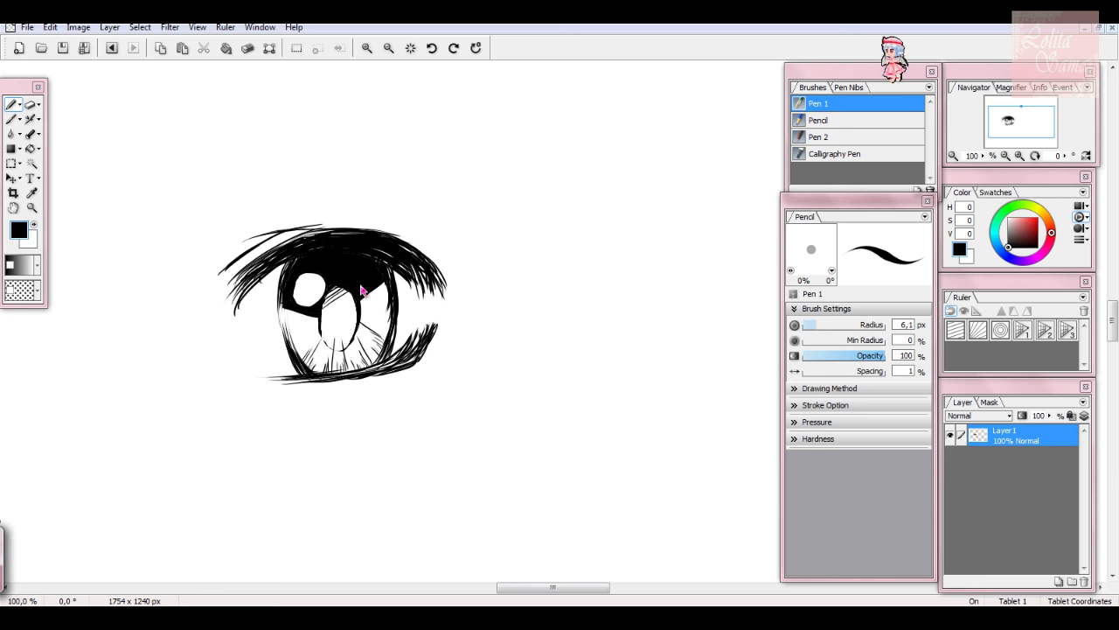
Step: Shade the oval pupil with cross-hatching, rotating the canvas for the crossing strokes and adding denser lines upright
mouse_move(366, 307)
left_mouse_down()
mouse_move(333, 327)
mouse_move(339, 349)
left_mouse_up()
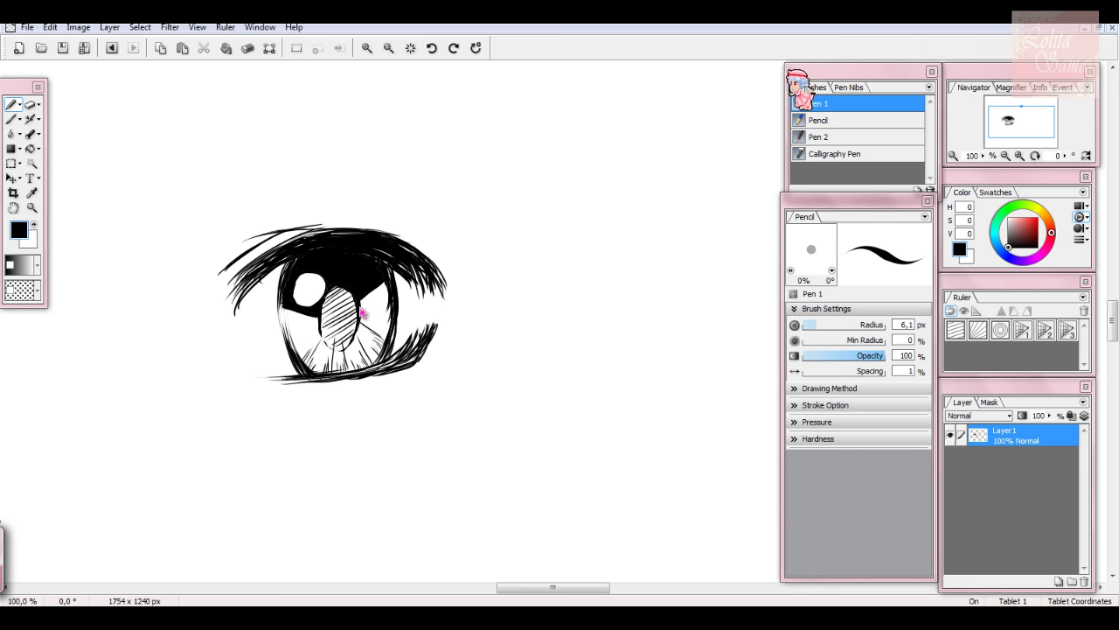
left_click(430, 49)
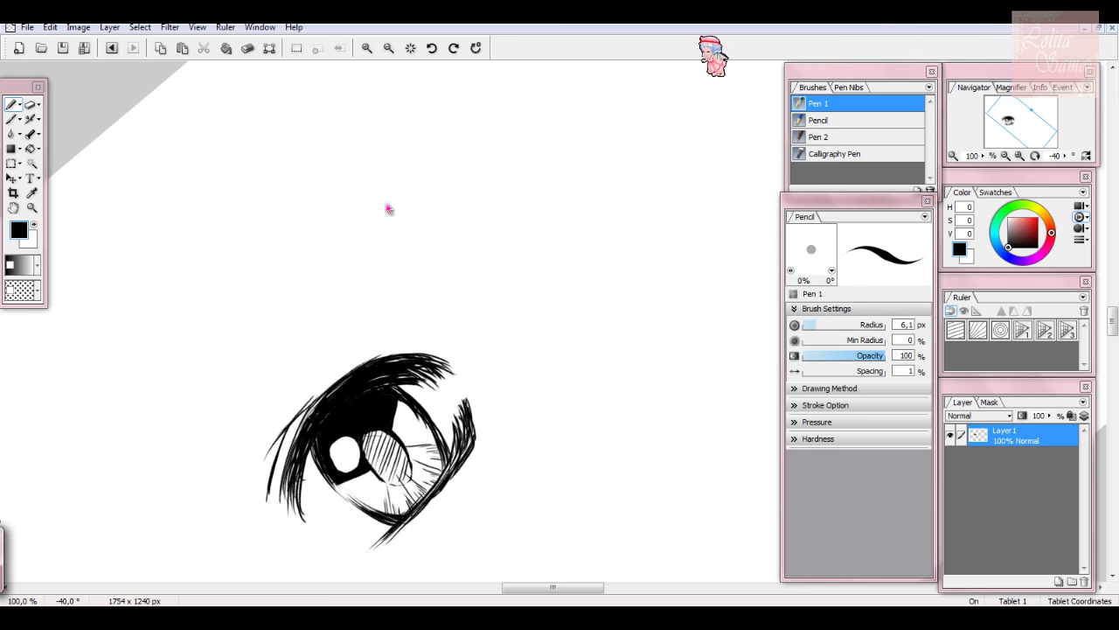
mouse_move(365, 439)
left_mouse_down()
mouse_move(399, 455)
mouse_move(372, 469)
mouse_move(413, 458)
mouse_move(390, 476)
mouse_move(417, 466)
left_mouse_up()
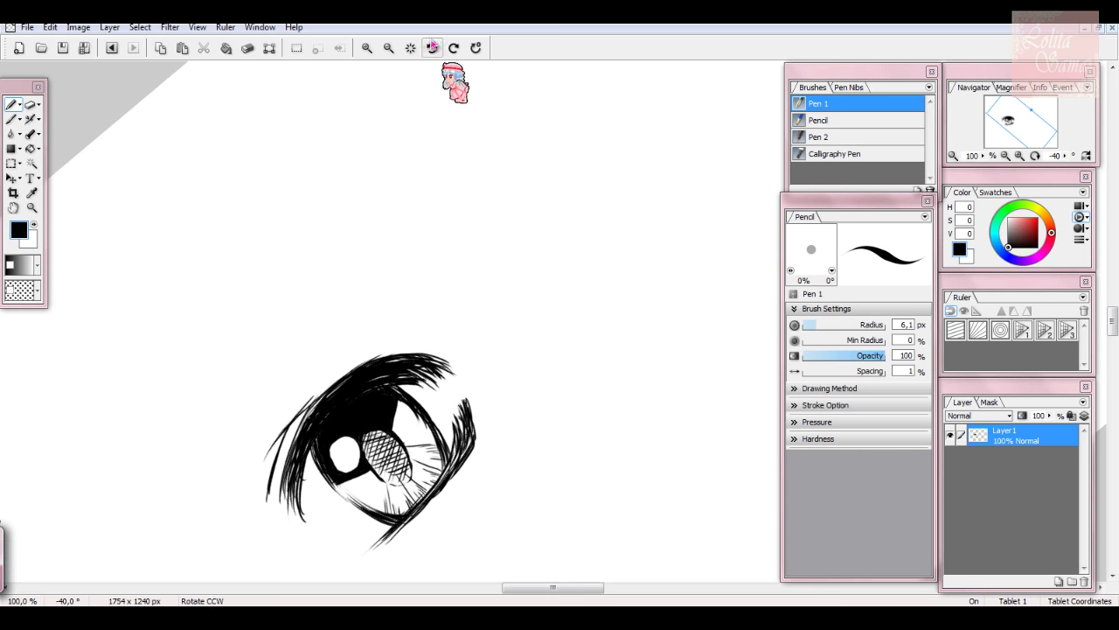
left_click(475, 49)
left_click_drag(333, 310, 350, 348)
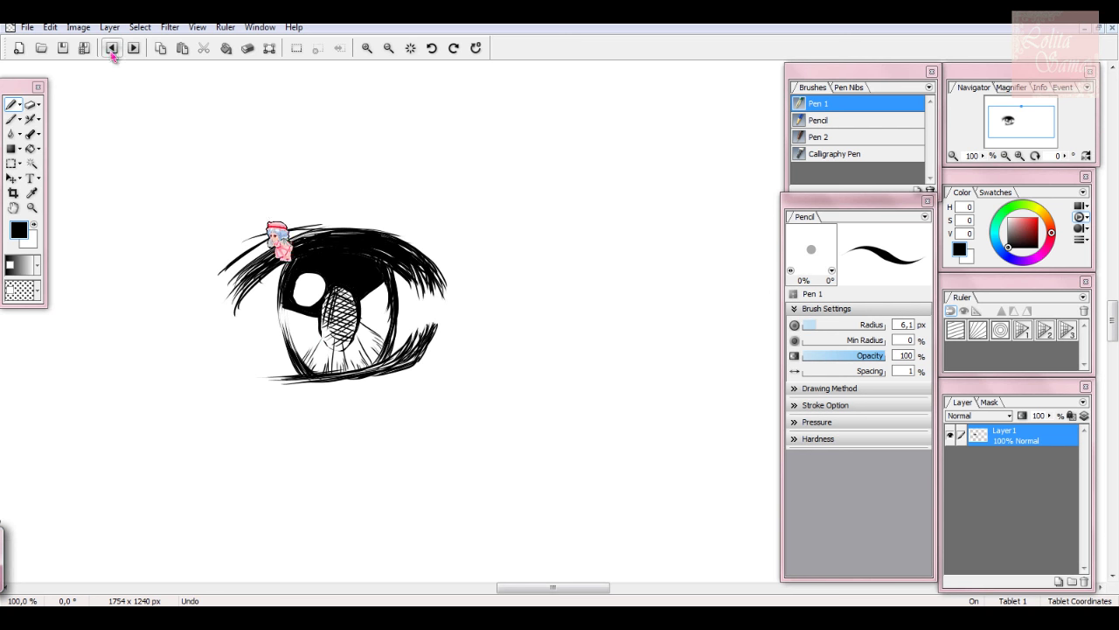
mouse_move(337, 306)
left_mouse_down()
mouse_move(352, 343)
mouse_move(343, 287)
mouse_move(334, 346)
mouse_move(337, 271)
mouse_move(371, 307)
mouse_move(334, 299)
mouse_move(355, 288)
mouse_move(365, 293)
mouse_move(328, 314)
mouse_move(351, 316)
mouse_move(331, 344)
left_mouse_up()
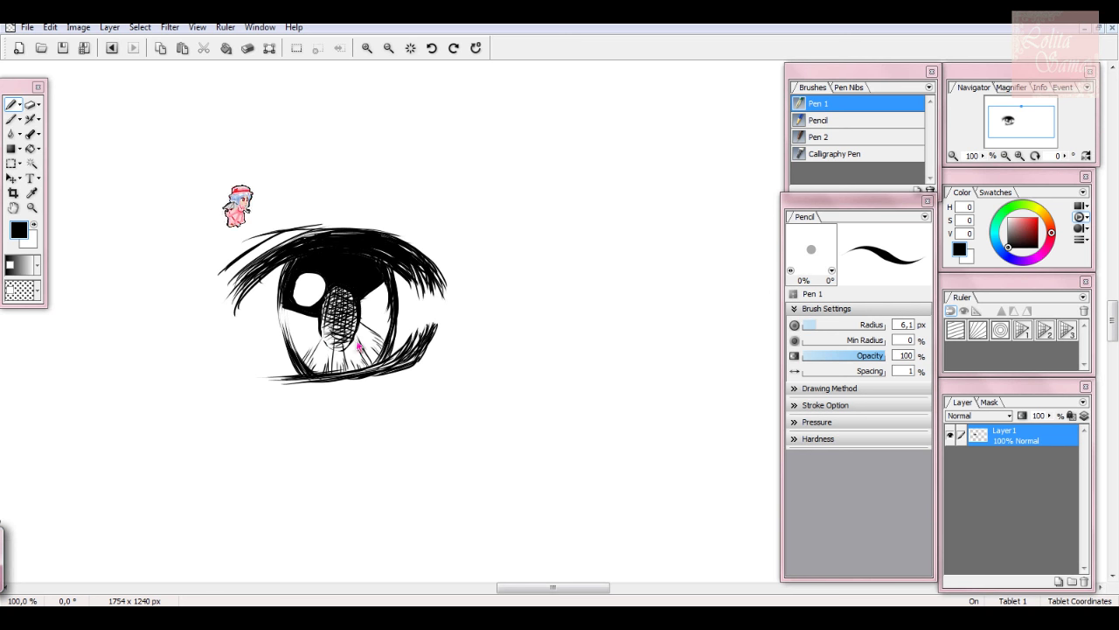
Step: Add dense radial strokes along the left and right sides of the iris and around its lower edge
mouse_move(389, 284)
left_mouse_down()
mouse_move(362, 300)
mouse_move(376, 301)
mouse_move(363, 317)
mouse_move(376, 322)
mouse_move(371, 339)
mouse_move(320, 406)
mouse_move(337, 254)
mouse_move(399, 140)
left_mouse_up()
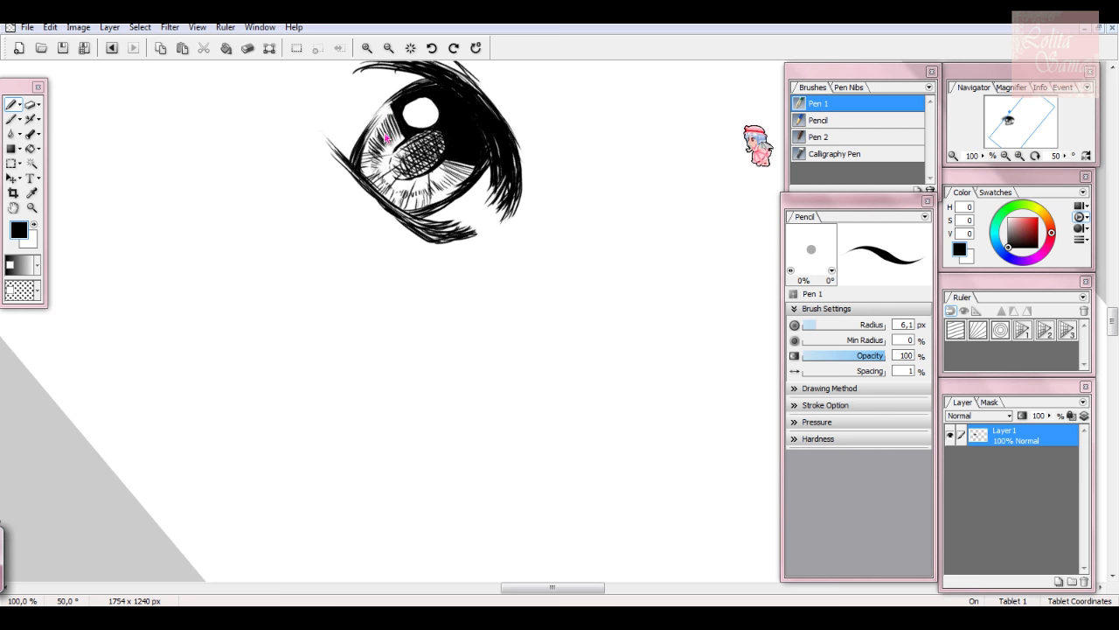
left_click(476, 48)
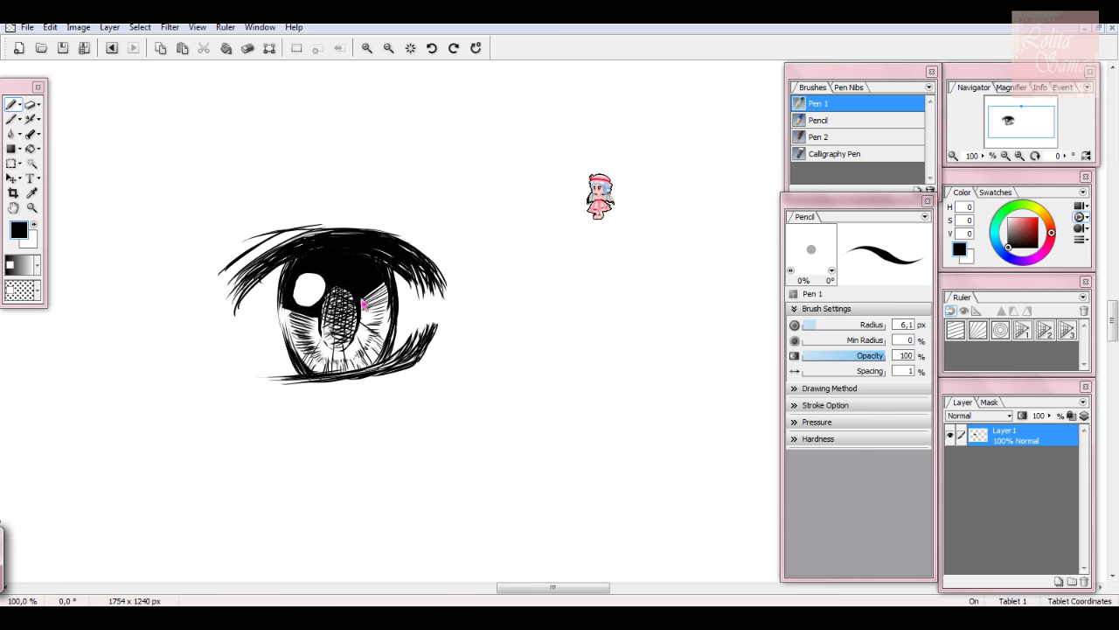
left_click_drag(366, 310, 385, 328)
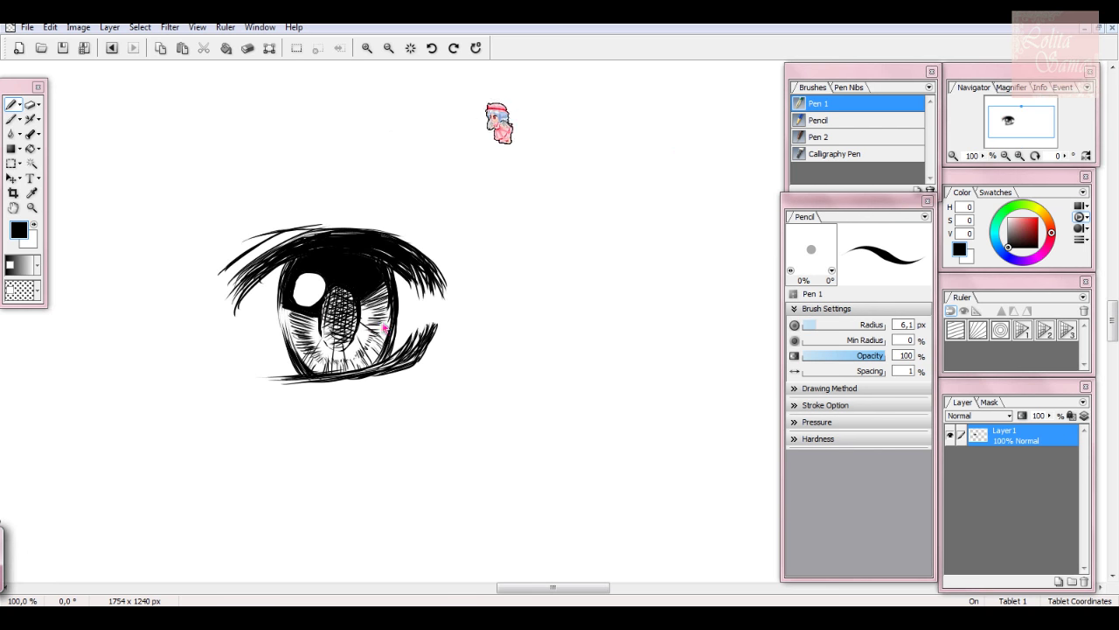
left_click_drag(332, 360, 341, 362)
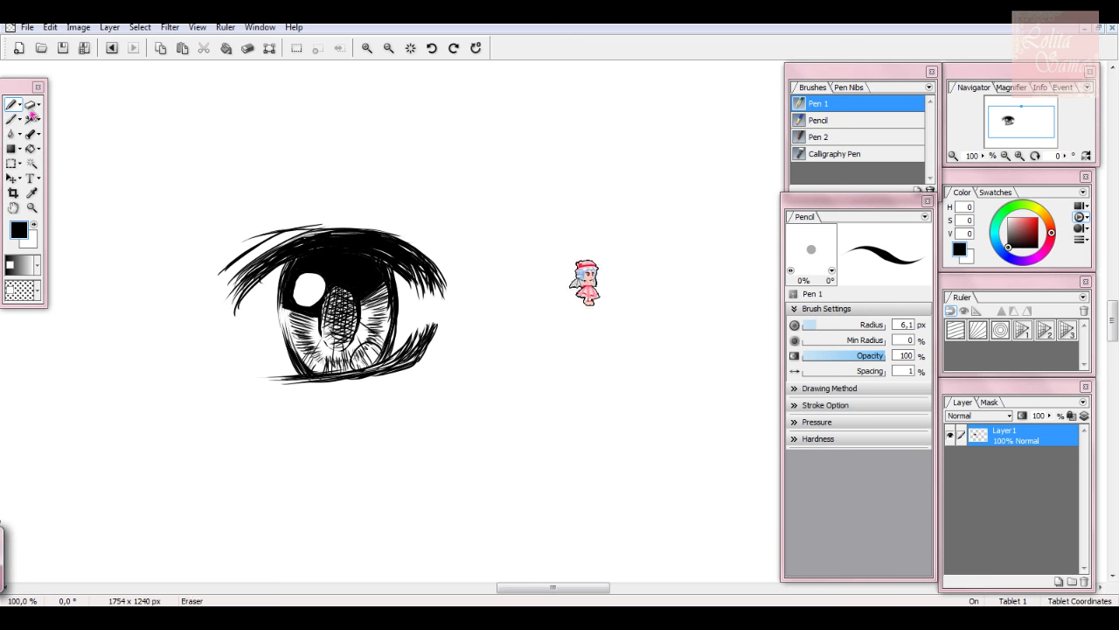
Step: Erase a tiny highlight dot at the top of the pupil, and draw the eyebrow strokes and brow line above the eye with Pen 1
left_click(31, 104)
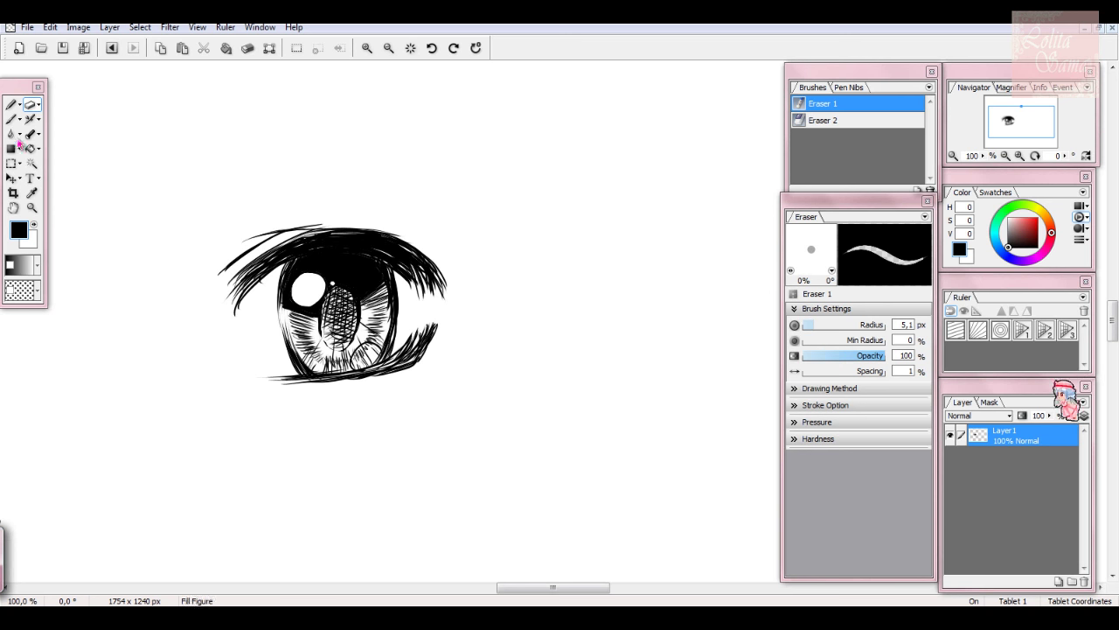
left_click(12, 105)
left_click_drag(207, 250, 418, 179)
mouse_move(257, 225)
left_mouse_down()
mouse_move(205, 242)
mouse_move(219, 239)
left_mouse_up()
mouse_move(305, 198)
left_mouse_down()
mouse_move(224, 232)
mouse_move(313, 195)
mouse_move(426, 178)
left_mouse_up()
mouse_move(259, 213)
left_mouse_down()
mouse_move(317, 205)
mouse_move(426, 211)
left_mouse_up()
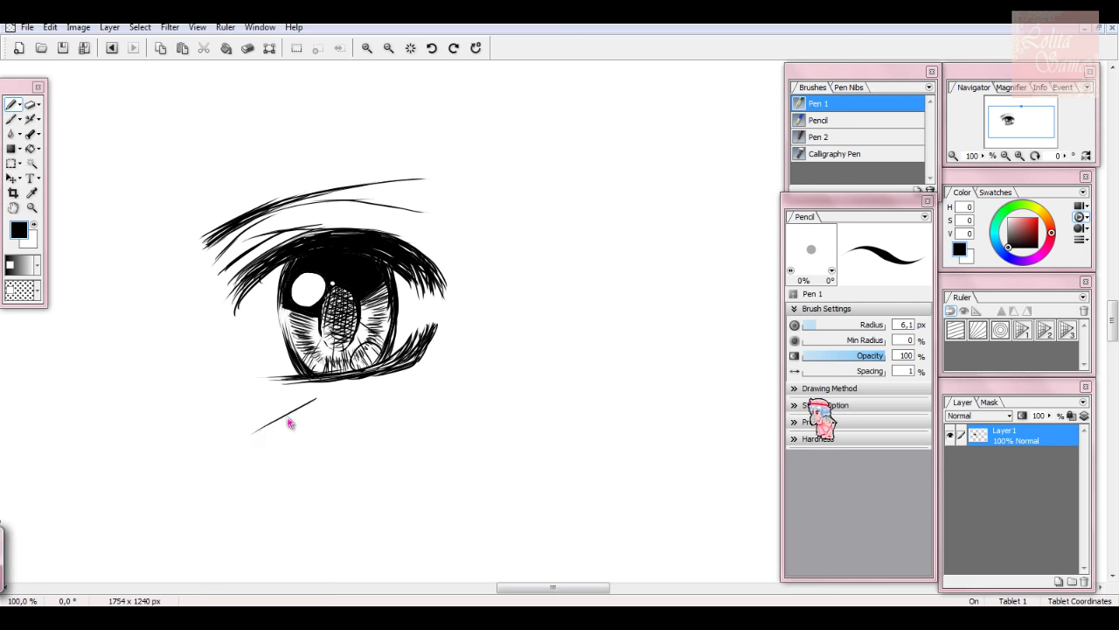
Step: Hatch the skin beneath the eye with parallel diagonal Pen 1 strokes, from below the outer lash end across to the inner corner
mouse_move(254, 437)
left_mouse_down()
mouse_move(329, 393)
mouse_move(392, 385)
left_mouse_up()
mouse_move(339, 452)
left_mouse_down()
mouse_move(420, 371)
mouse_move(319, 441)
left_mouse_up()
left_click_drag(234, 426, 288, 405)
left_click_drag(470, 405, 481, 391)
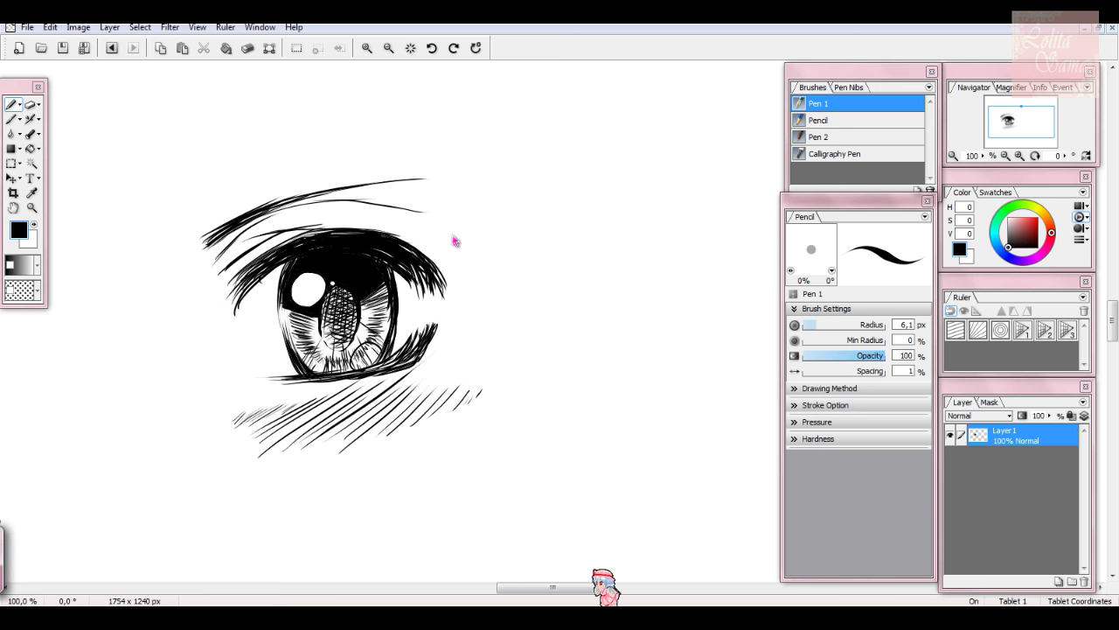
Step: Add a new layer beneath Layer1 and ready Pen 1 with the small-dot pattern for screentone shading
left_click(1072, 581)
left_click_drag(1053, 474, 1051, 476)
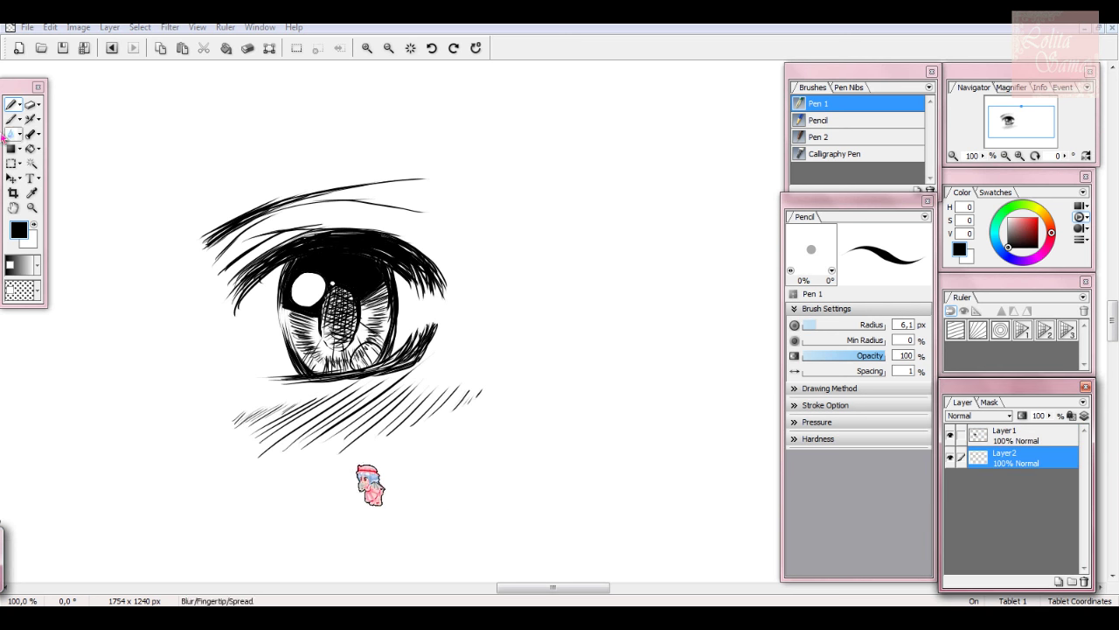
left_click(37, 290)
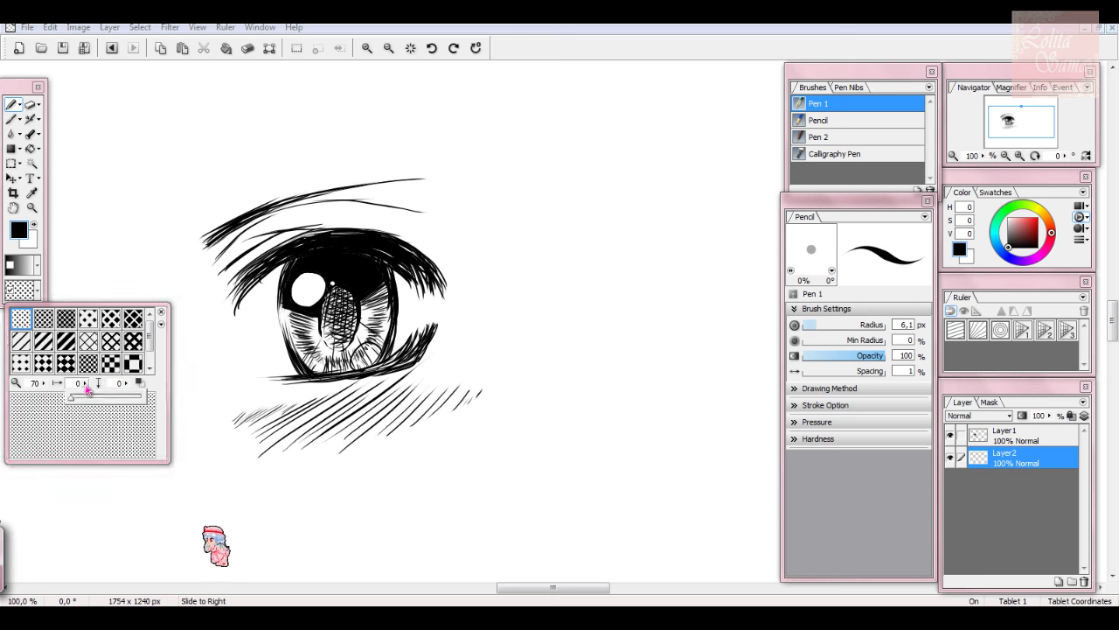
left_click(10, 129)
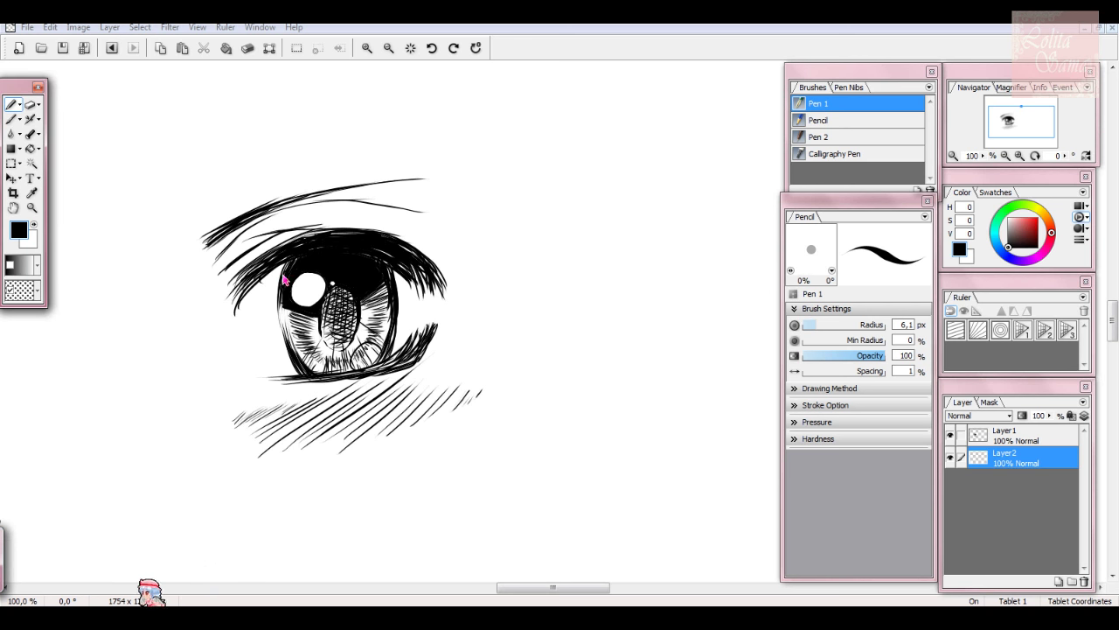
Step: Paint dotted tone on the eye white beneath the upper lashes, between eyebrow and lid, and beside the lower iris
left_click_drag(256, 303, 281, 291)
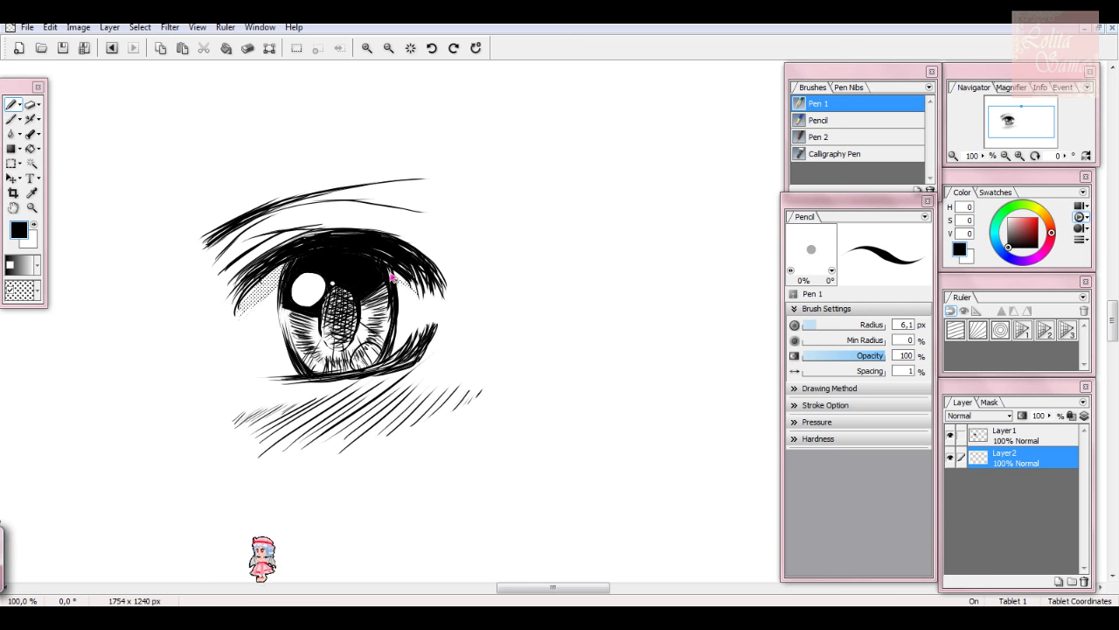
mouse_move(220, 283)
left_mouse_down()
mouse_move(257, 244)
mouse_move(268, 249)
mouse_move(230, 260)
mouse_move(276, 220)
mouse_move(217, 256)
left_mouse_up()
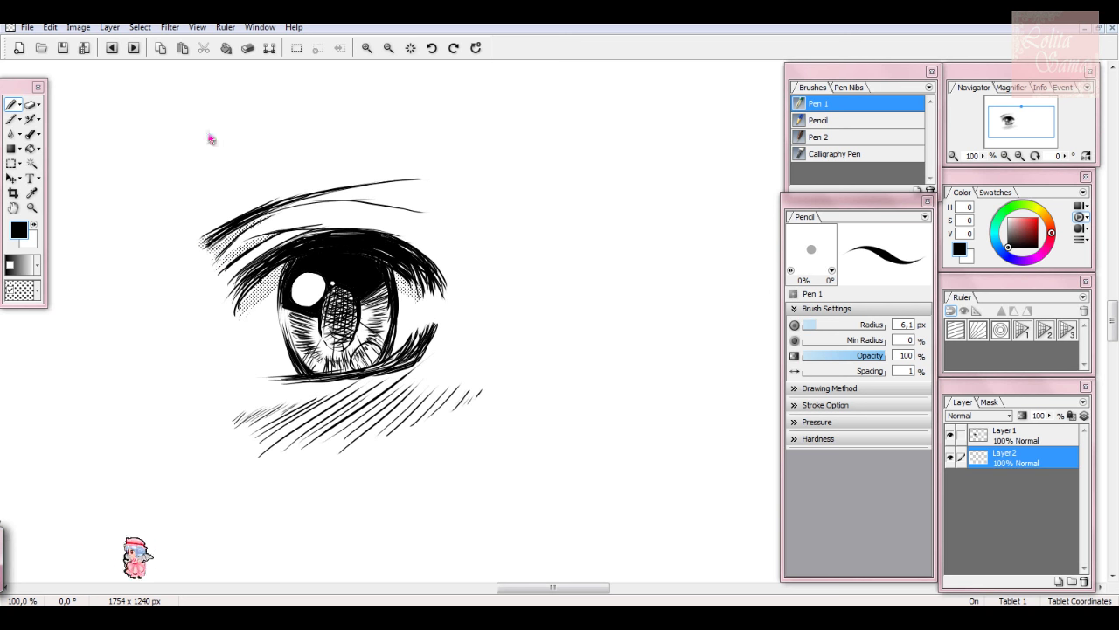
mouse_move(295, 374)
left_mouse_down()
mouse_move(257, 371)
mouse_move(283, 356)
mouse_move(274, 308)
left_mouse_up()
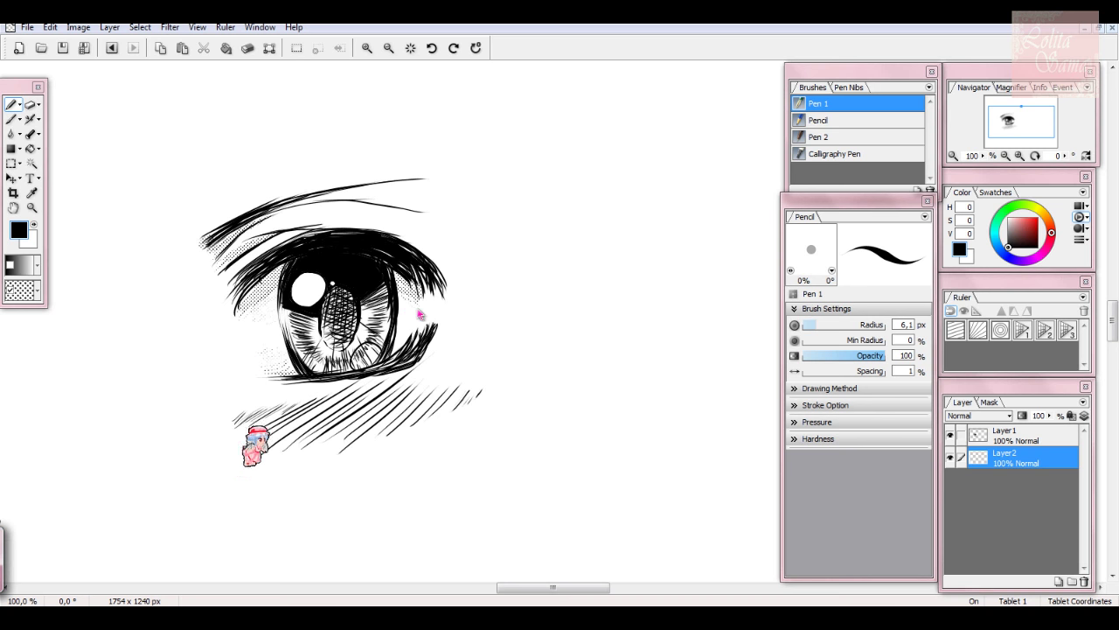
Step: Switch to a denser dot pattern and shade the iris on both sides of the pupil on Layer2
left_click(21, 290)
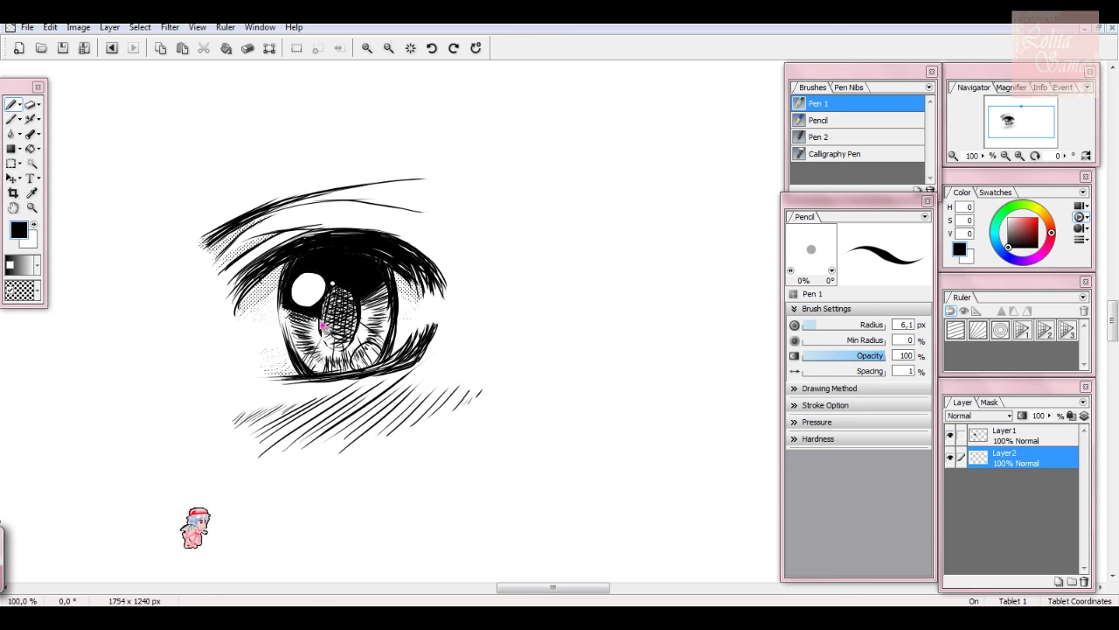
mouse_move(360, 297)
left_mouse_down()
mouse_move(389, 321)
mouse_move(367, 344)
left_mouse_up()
mouse_move(332, 304)
left_mouse_down()
mouse_move(367, 294)
mouse_move(328, 341)
mouse_move(385, 305)
left_mouse_up()
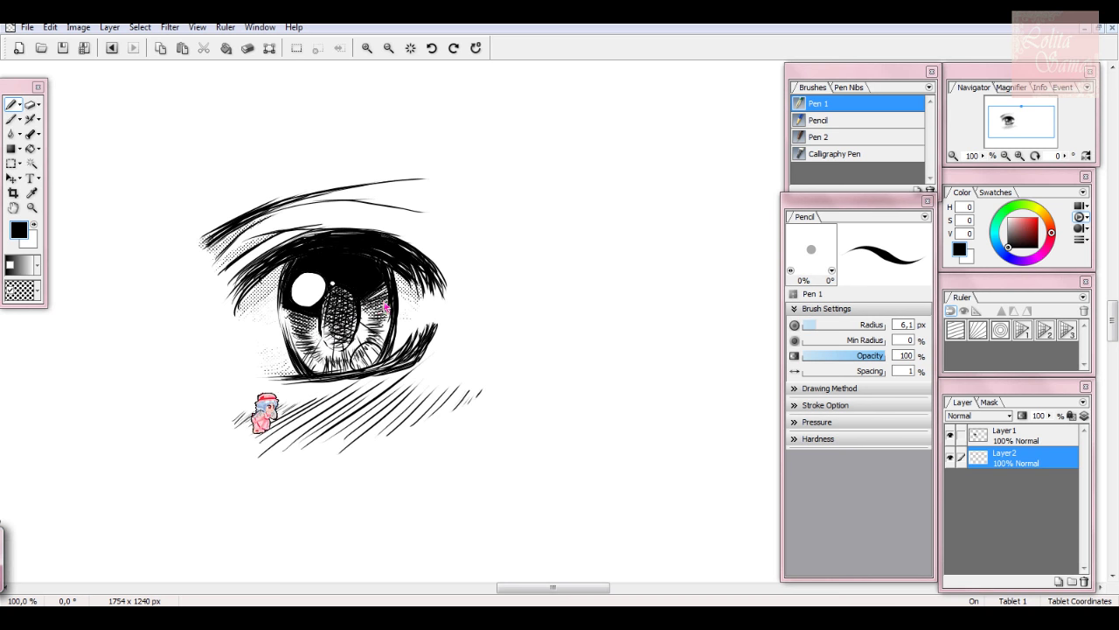
left_click(410, 46)
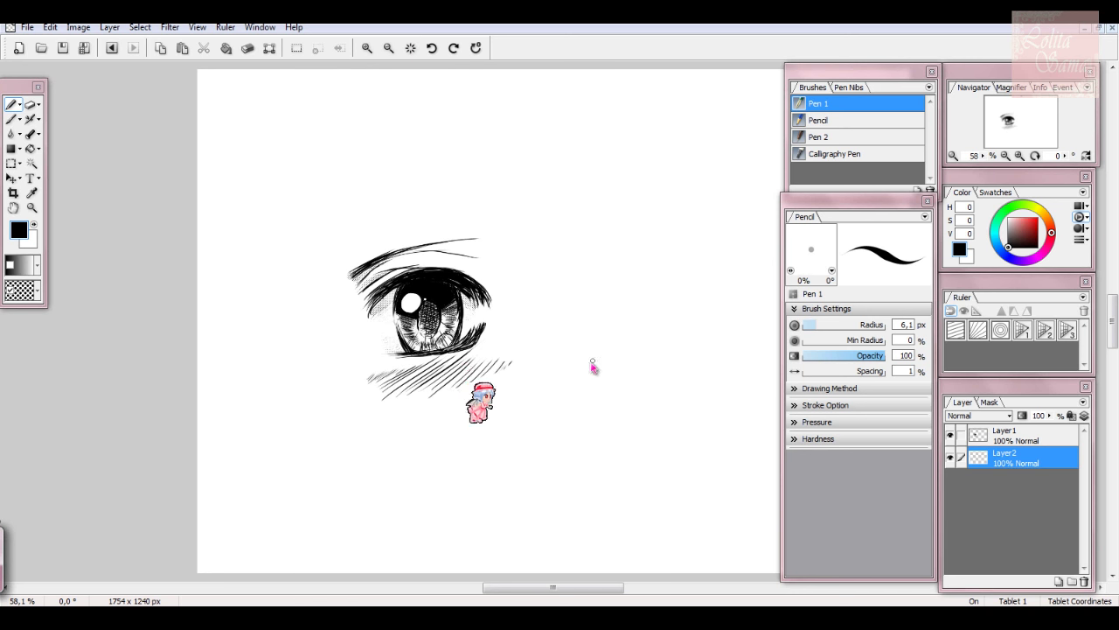